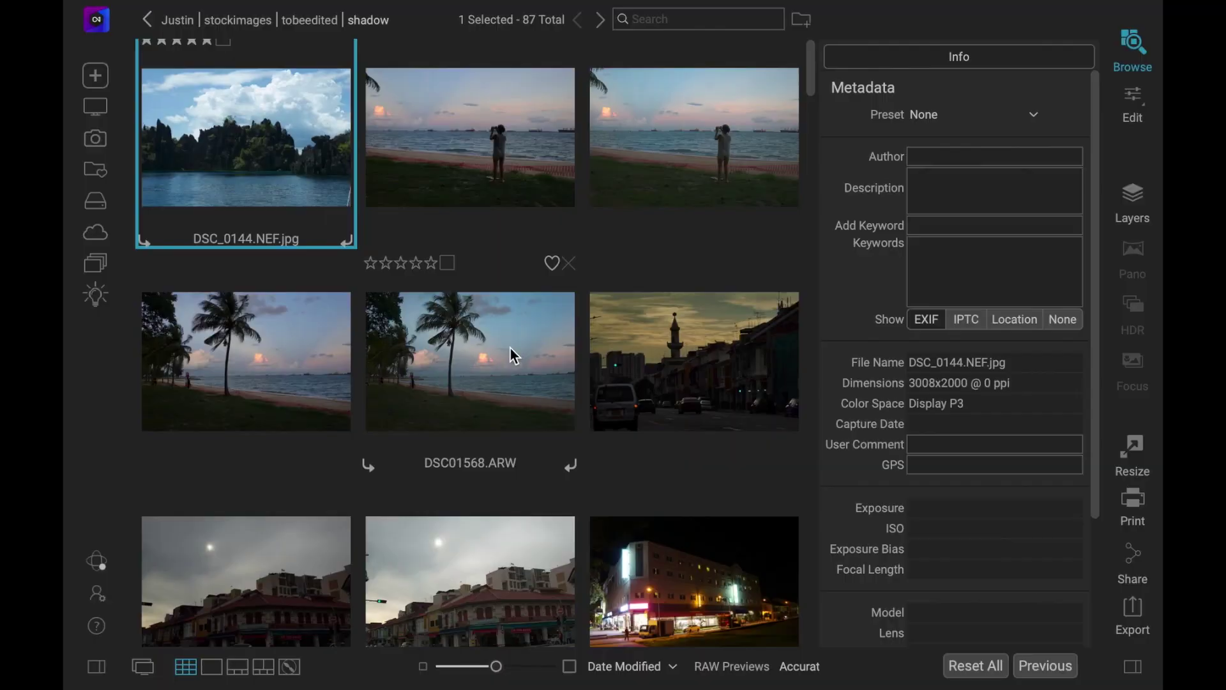
- Rate DSC07823 and DSC07711 five stars, then sort the folder's thumbnails by Rating
scroll(511, 348, "down", 10)
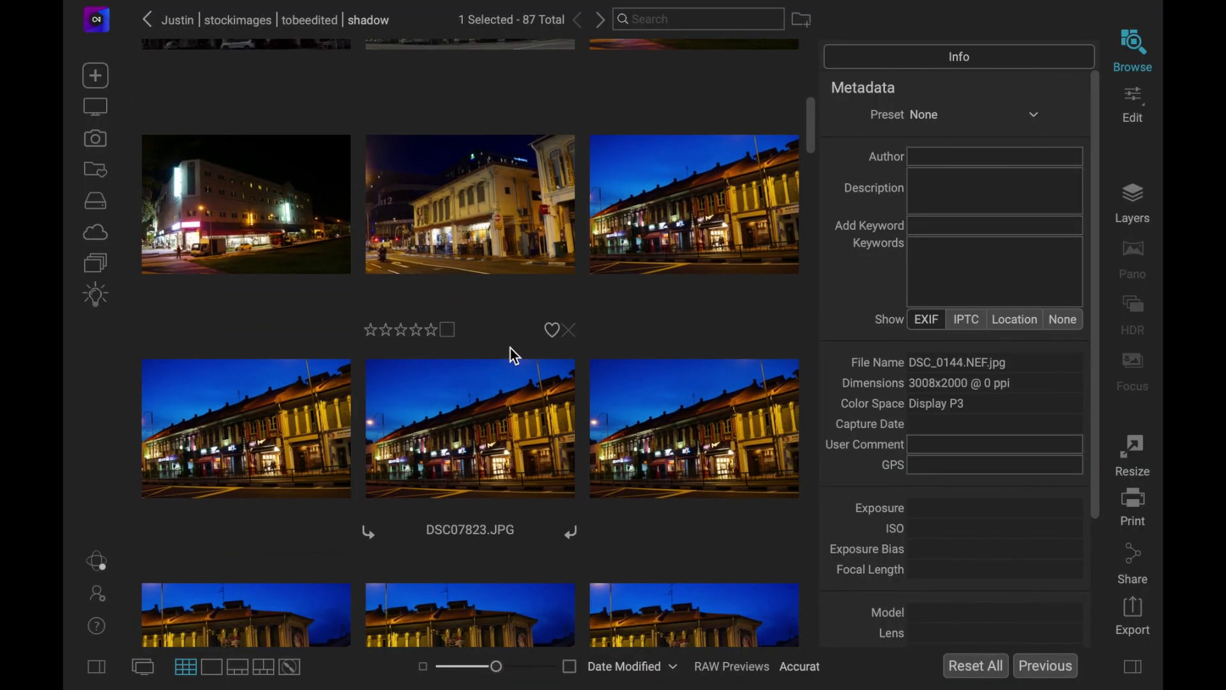
left_click(237, 666)
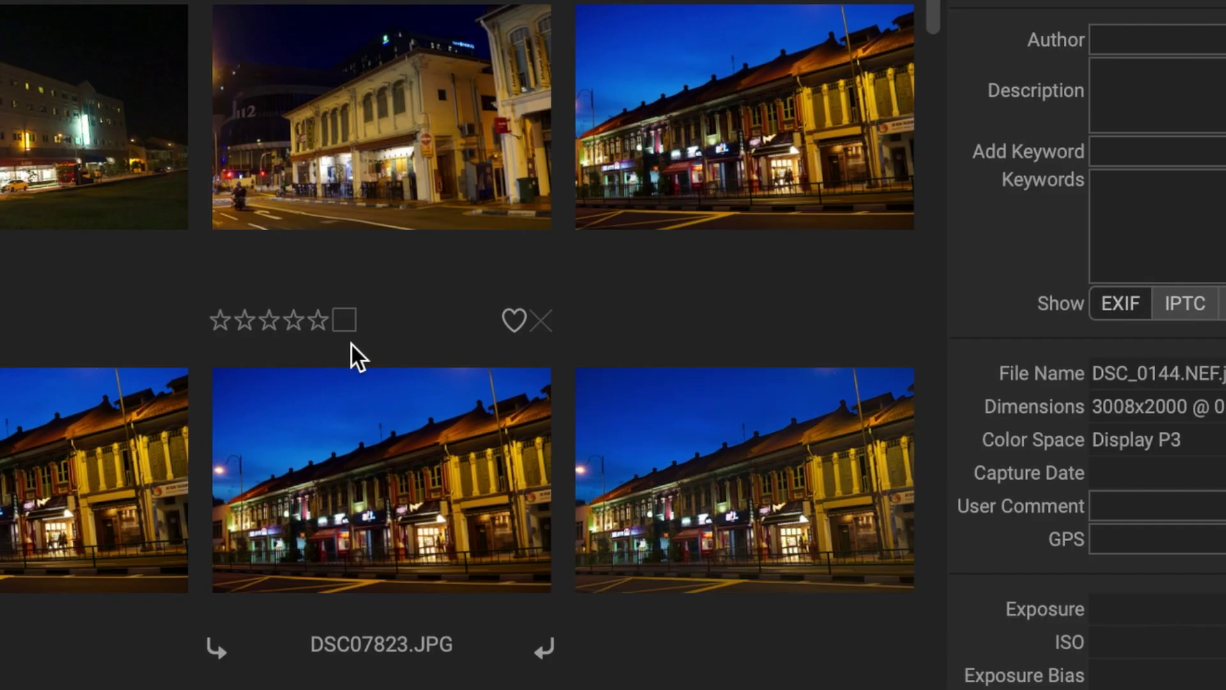
left_click(317, 323)
scroll(363, 450, "down", 5)
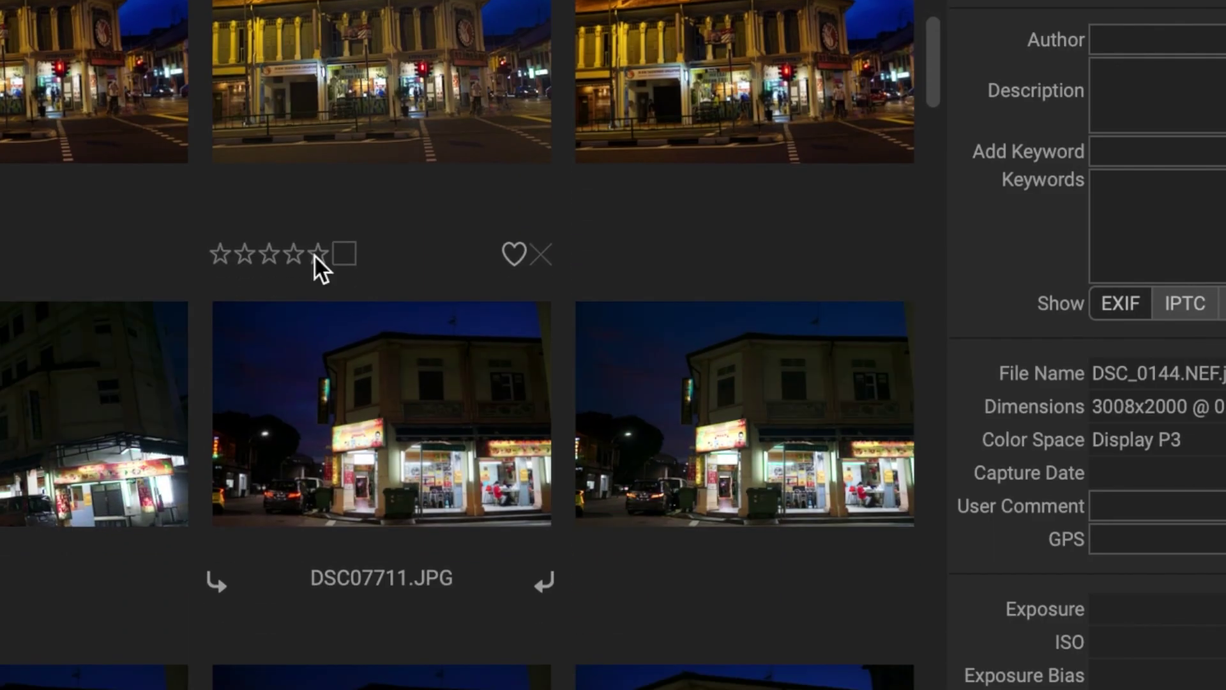
left_click(317, 255)
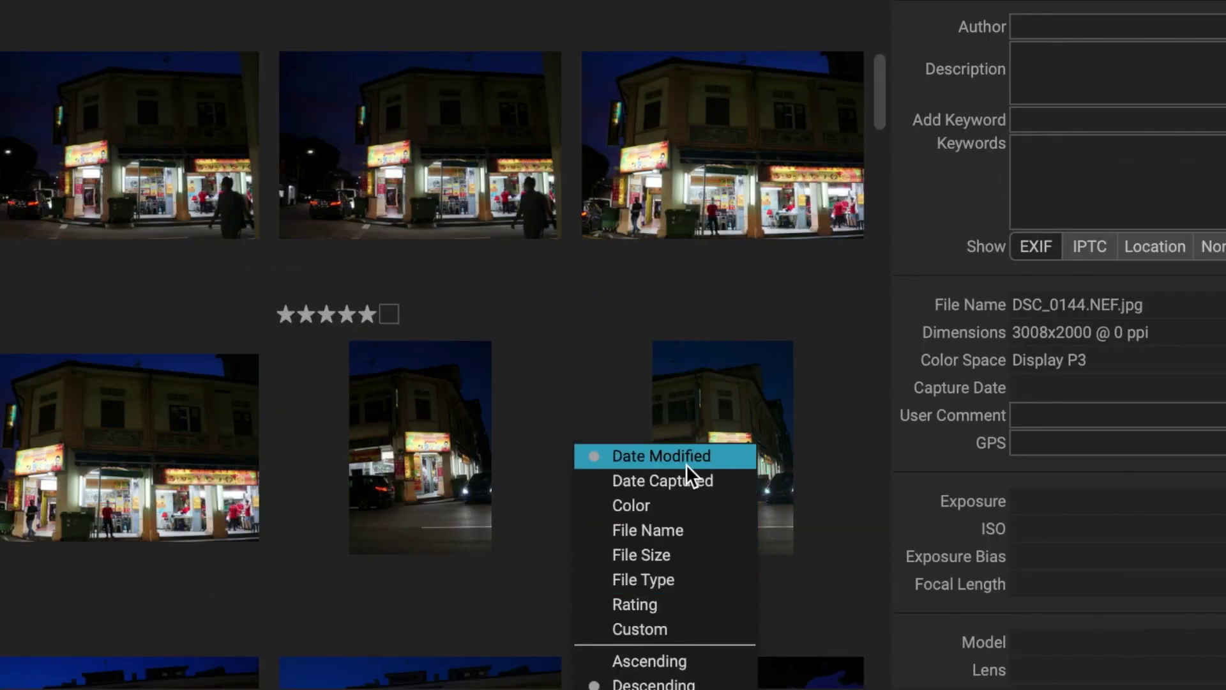
left_click(681, 604)
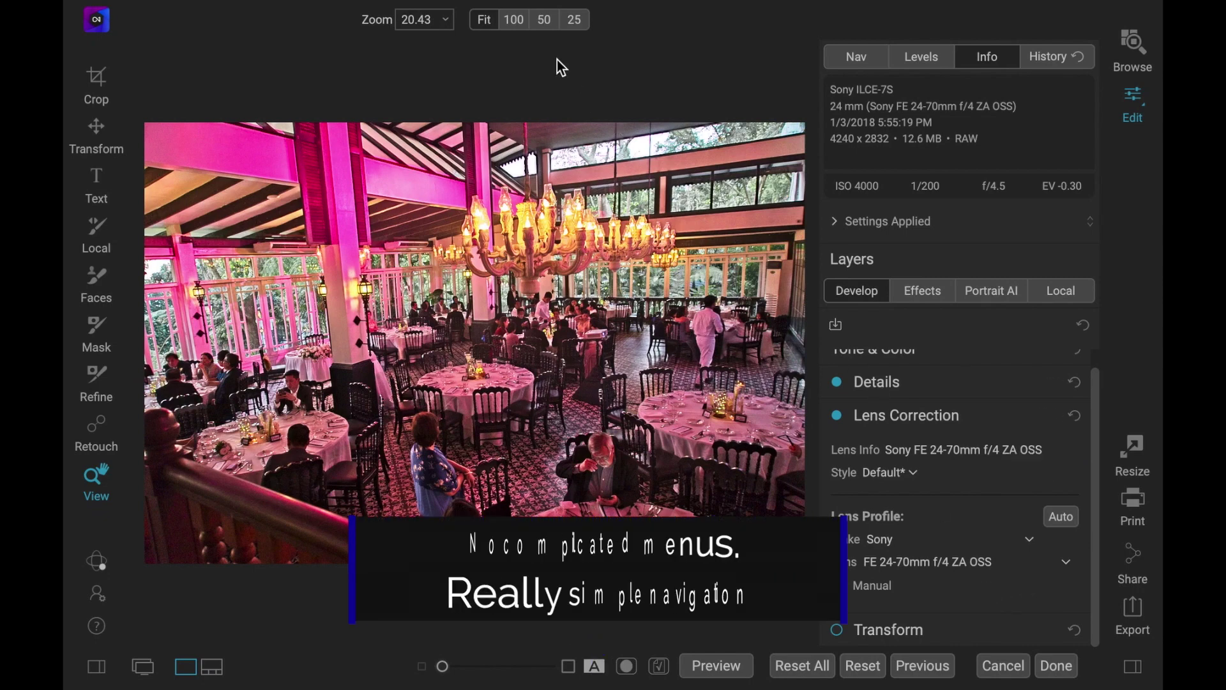
- Inspect the banquet hall photo at 100% zoom, then return to the Fit view
left_click(514, 21)
left_click(516, 21)
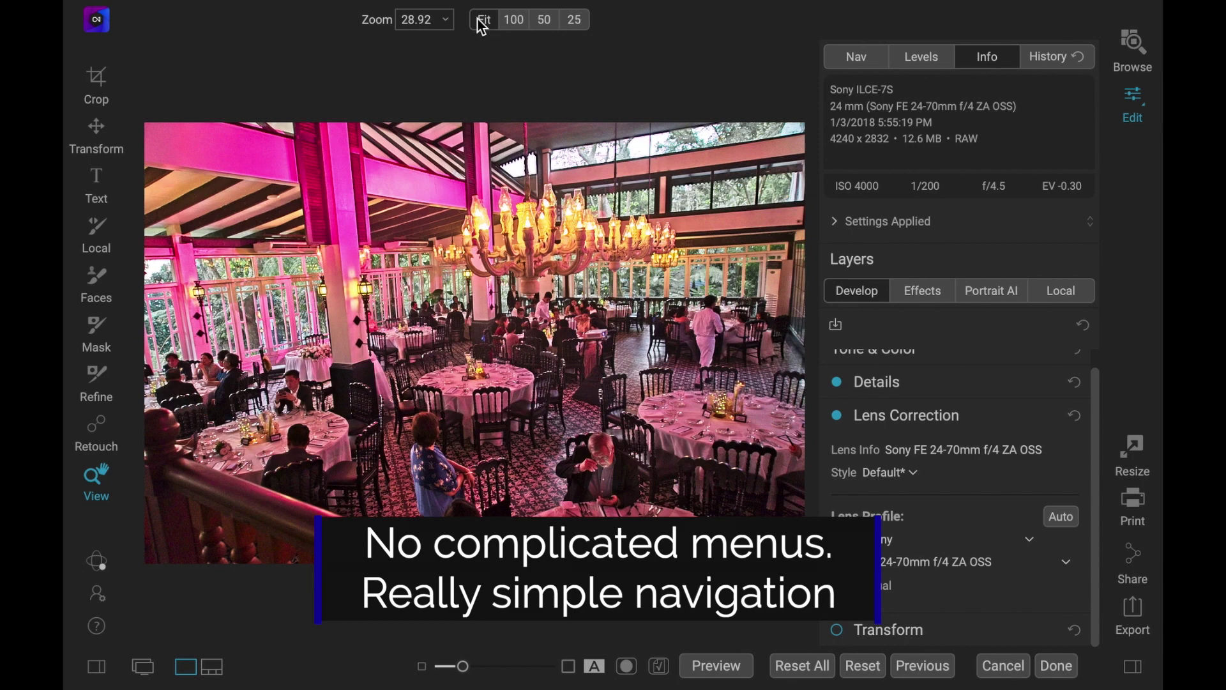
left_click(519, 25)
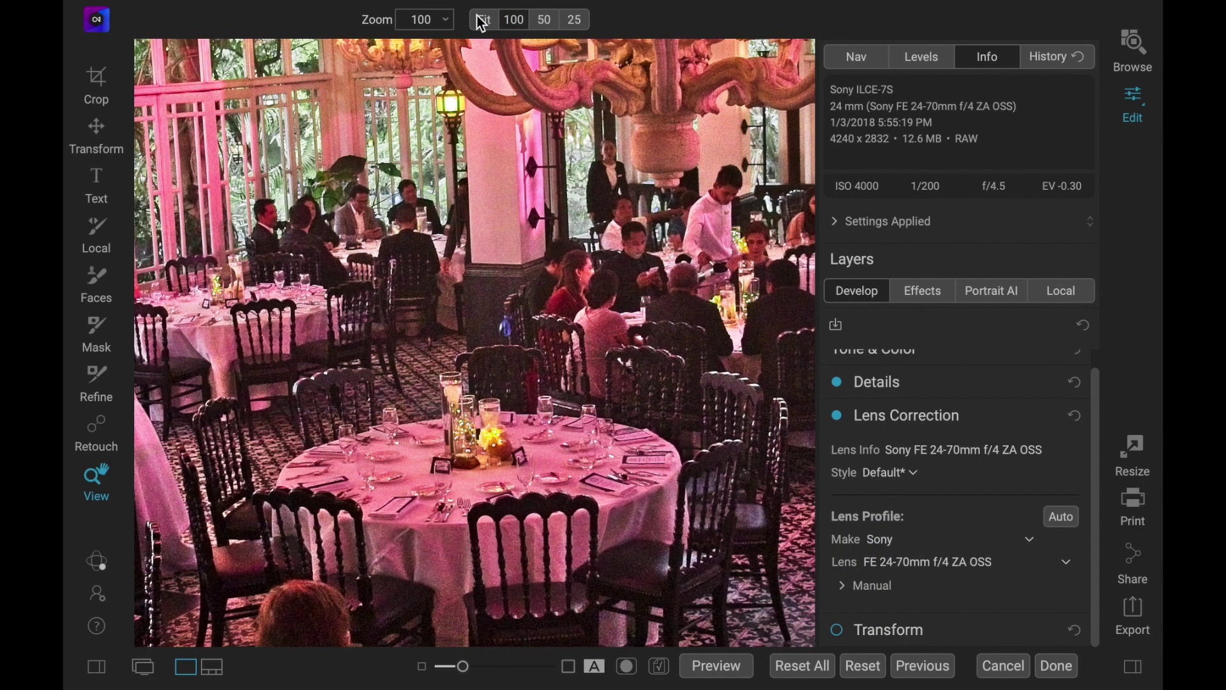
left_click(481, 21)
left_click(519, 24)
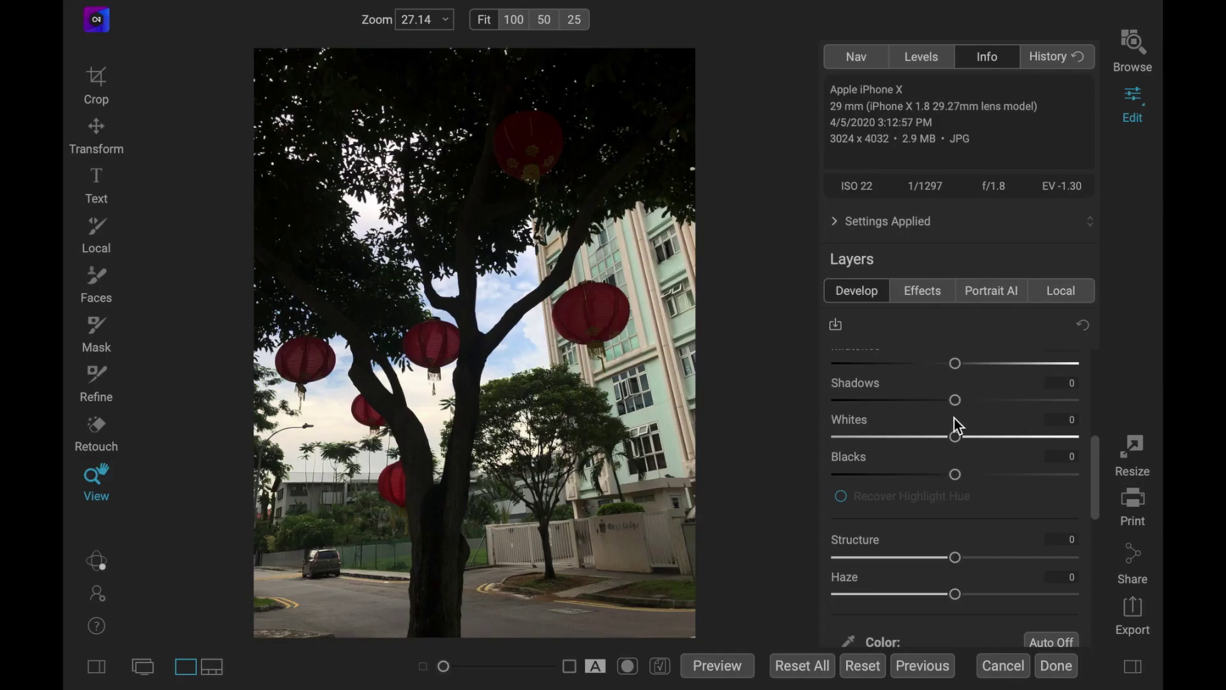
- Lift Shadows on the lantern tree, sunset, street, islands and corner shop photos, one street photo's Highlights at -100
left_click_drag(956, 400, 1052, 402)
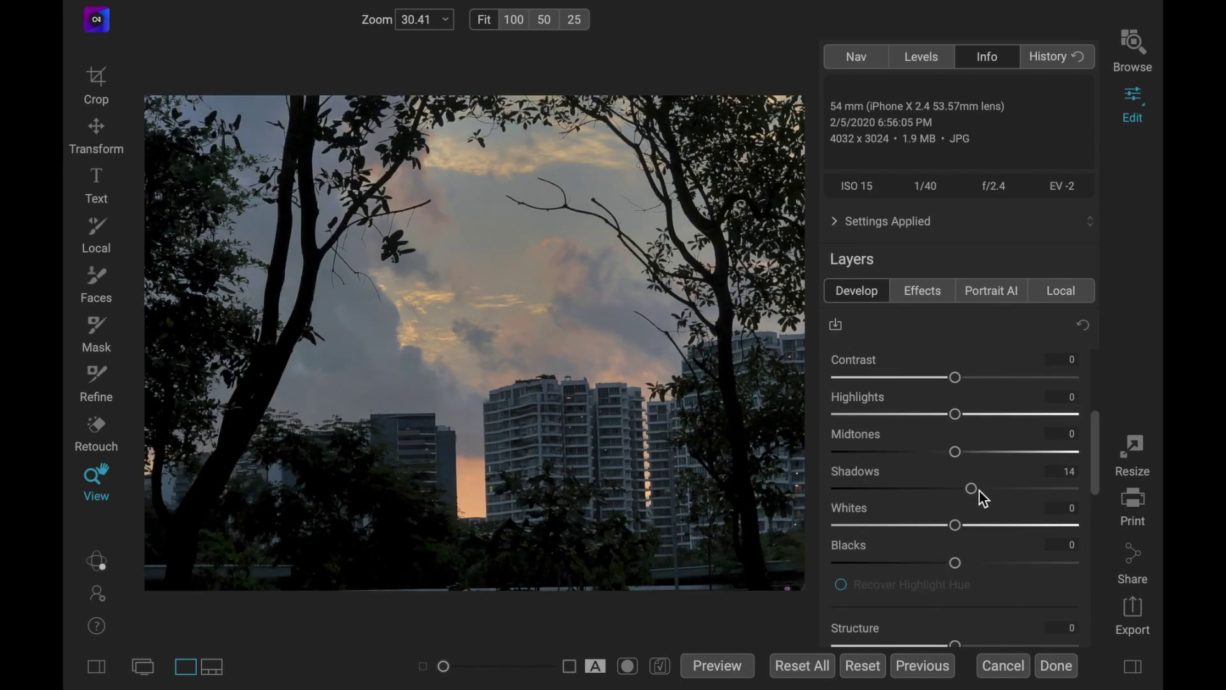
left_click_drag(979, 493, 1010, 494)
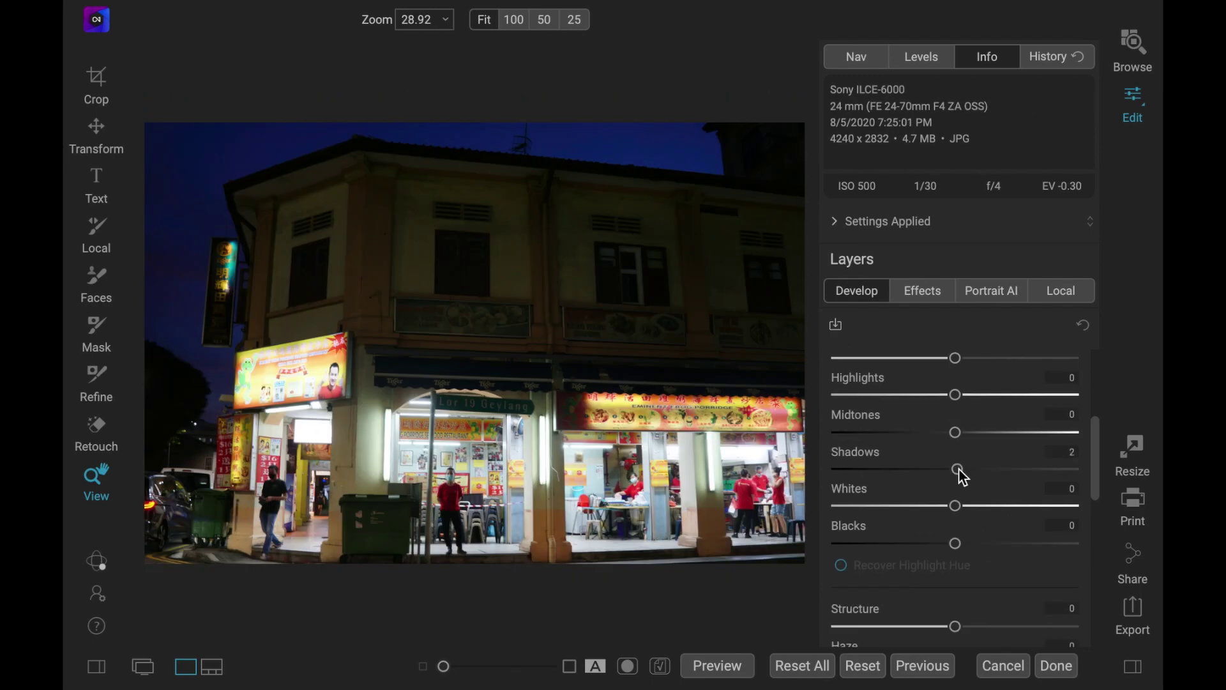
left_click_drag(959, 474, 1014, 478)
left_click_drag(956, 394, 829, 420)
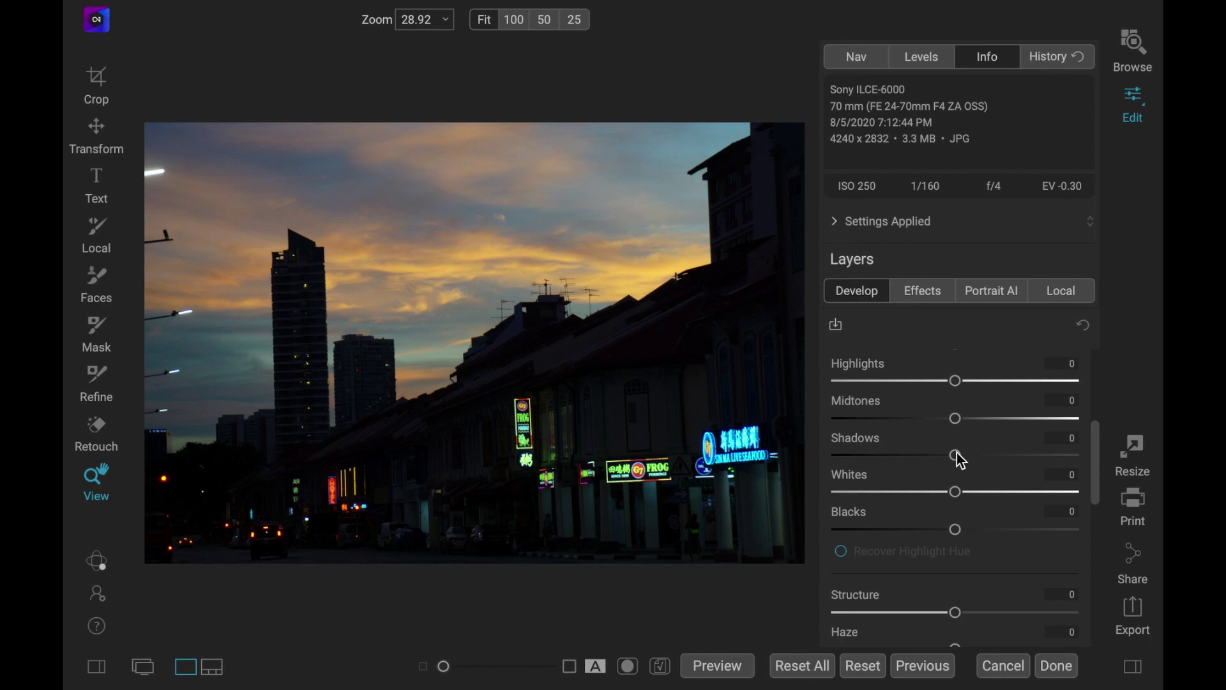
left_click_drag(958, 455, 1087, 471)
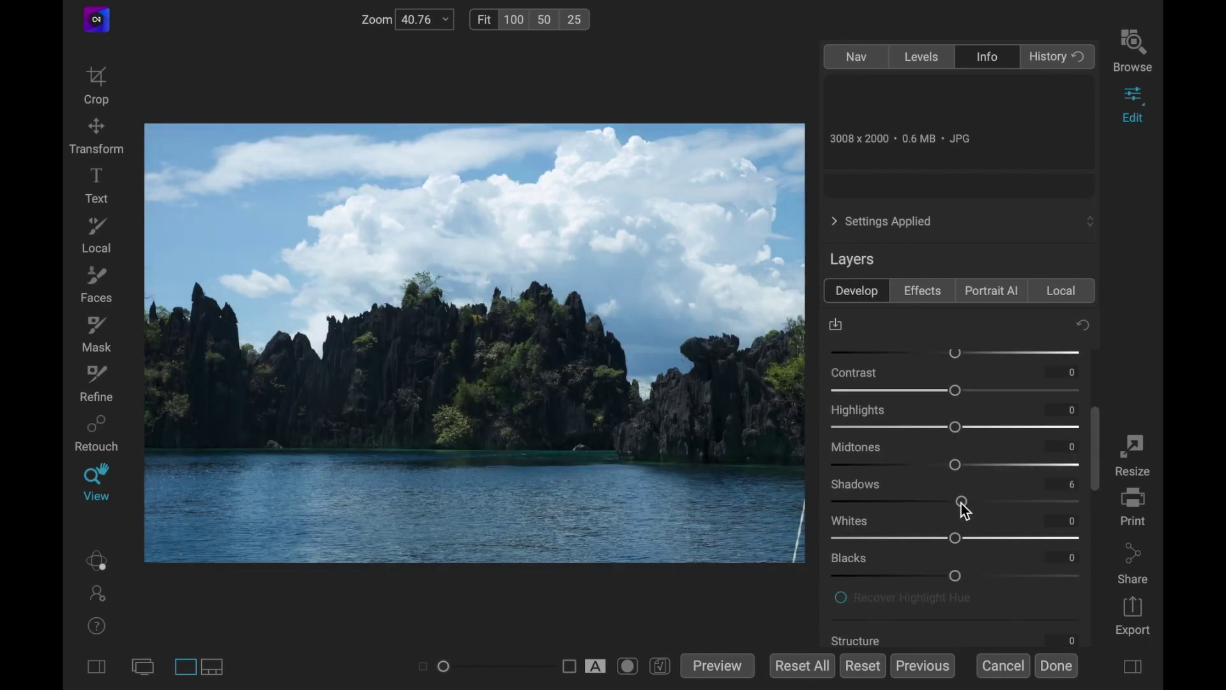
left_click_drag(957, 502, 997, 511)
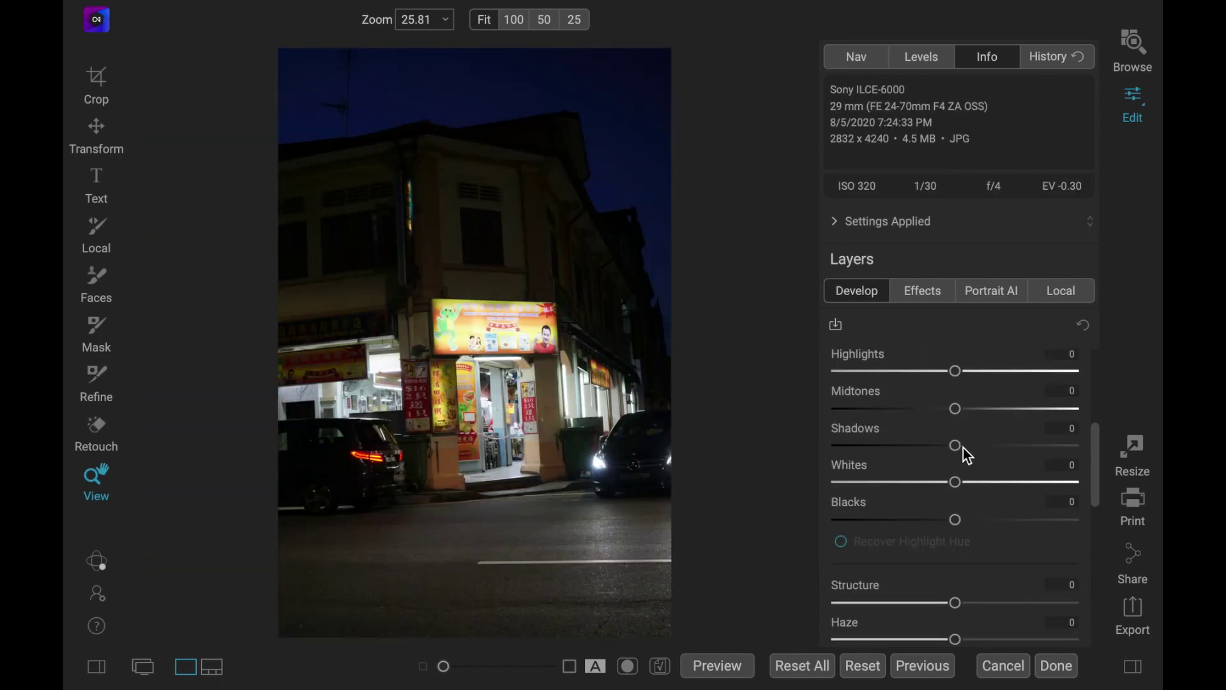
left_click_drag(958, 451, 1009, 453)
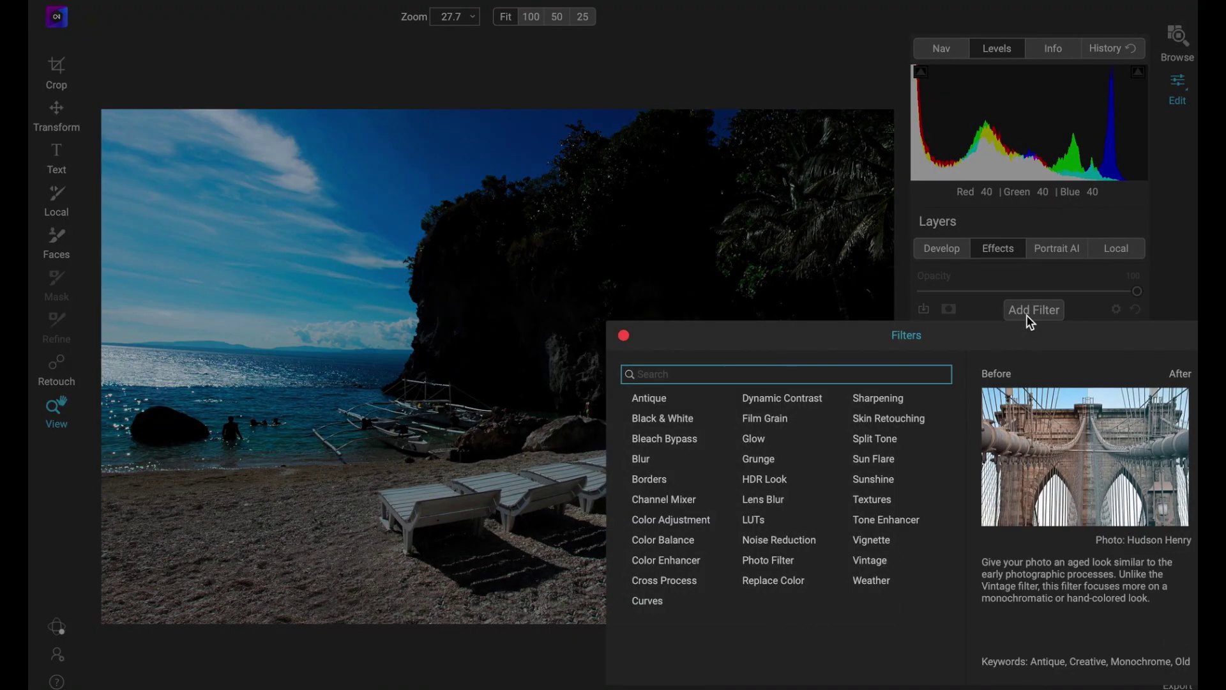
- Add the HDR Look filter to the beach photo
left_click(780, 477)
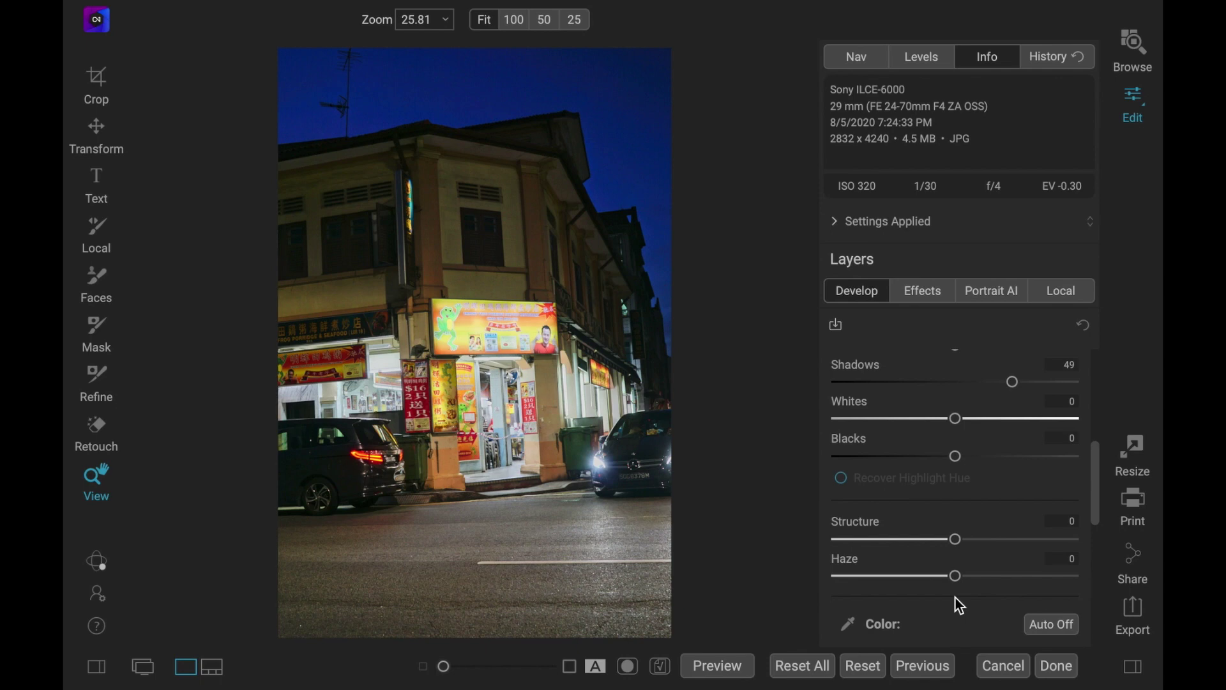
- Lower Haze on the corner shop, shophouse street and lantern tree photos, the last to -53
left_click_drag(958, 580, 888, 582)
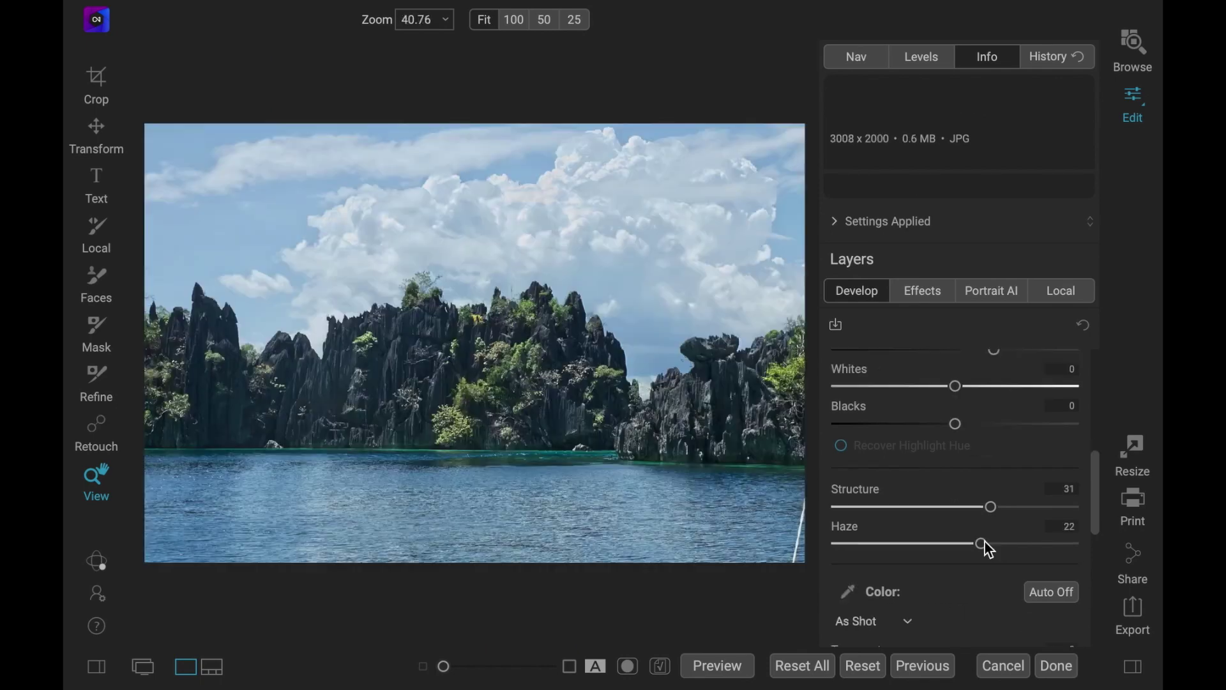
left_click_drag(985, 542, 935, 551)
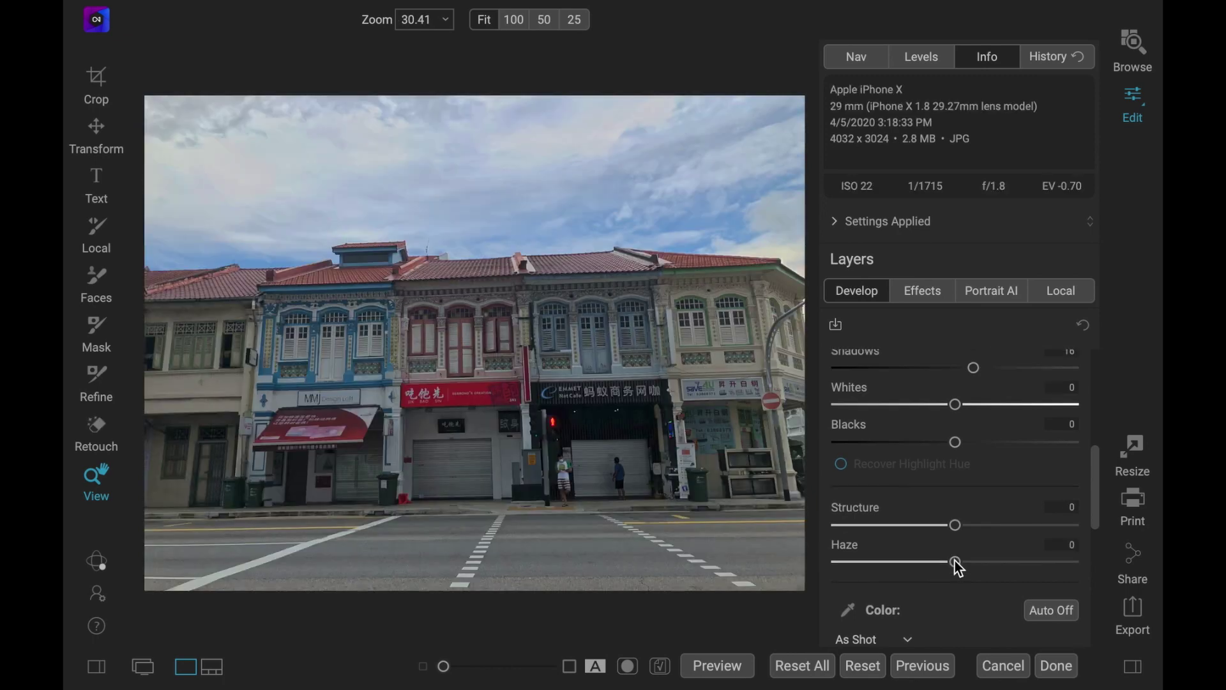
left_click_drag(955, 558, 880, 571)
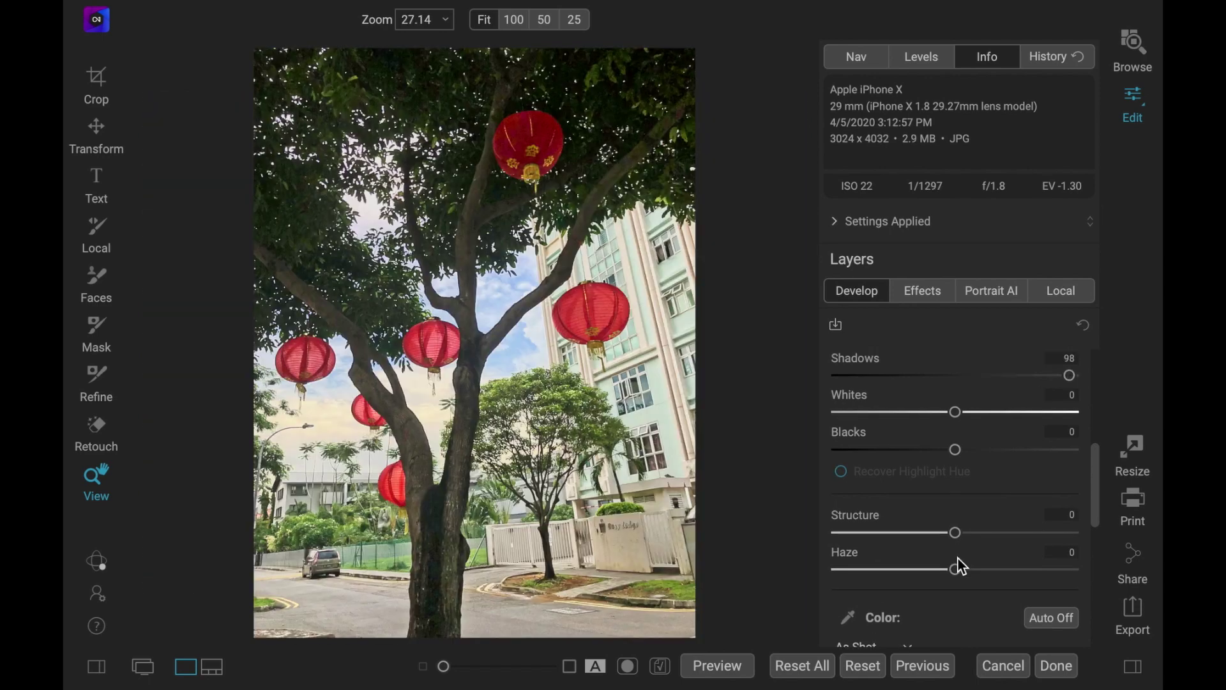
scroll(957, 550, "down", 1)
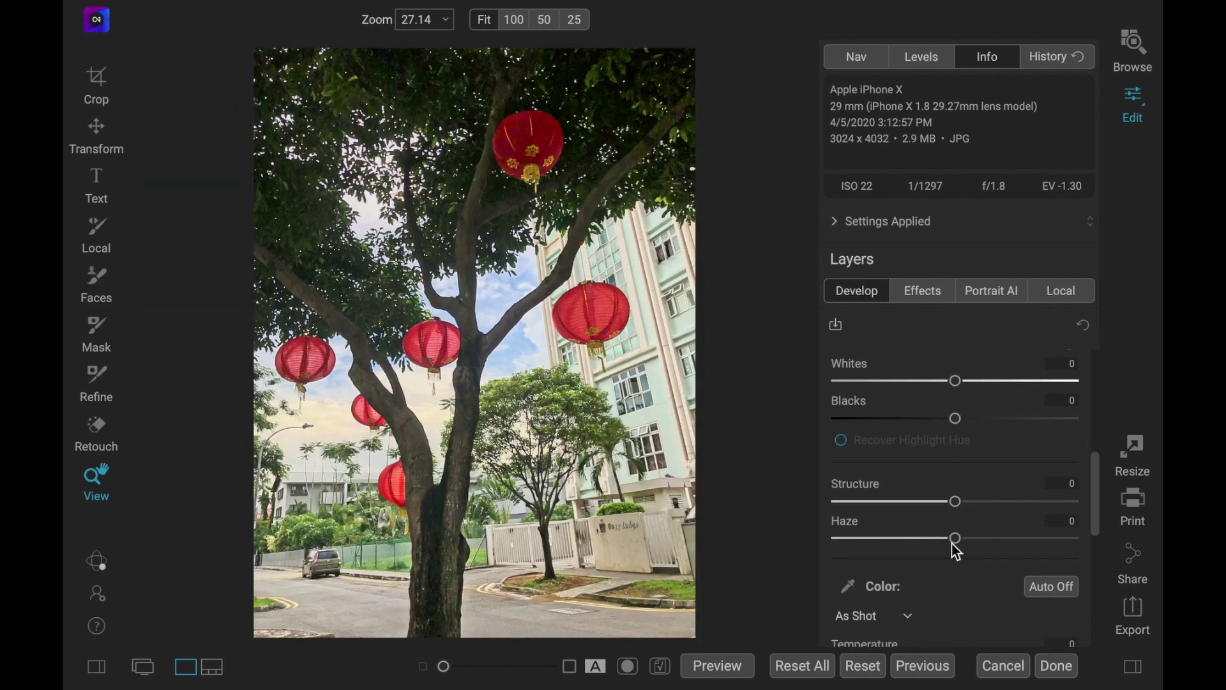
left_click_drag(956, 541, 897, 551)
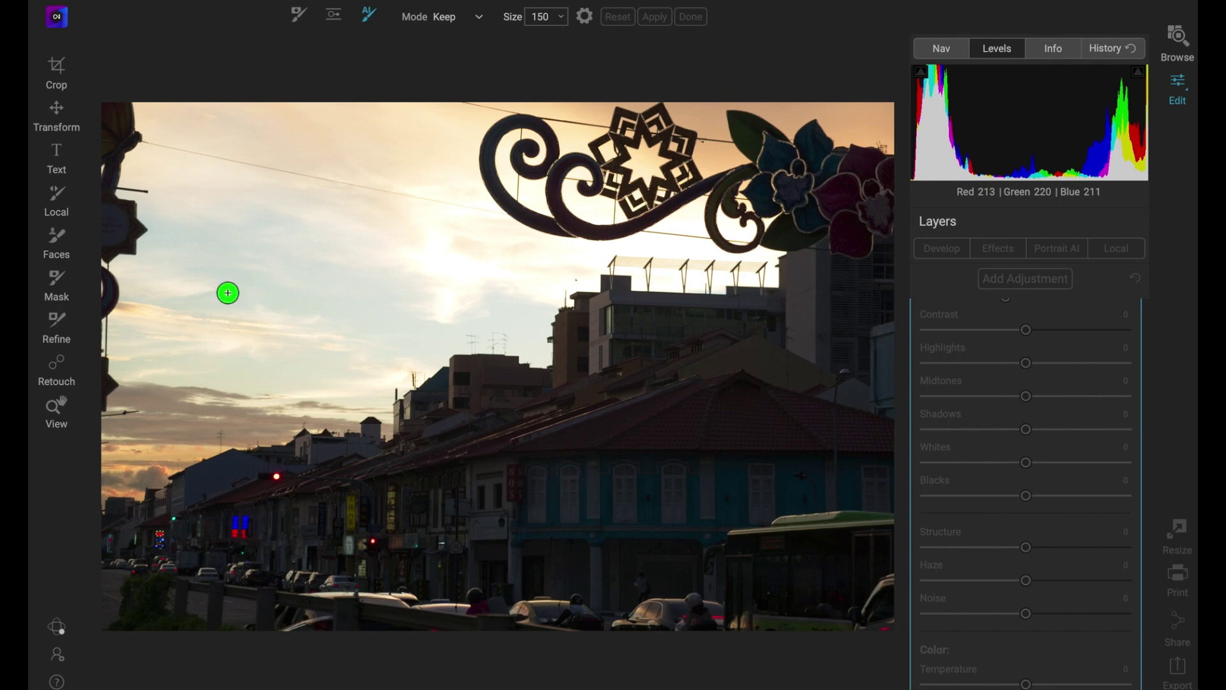
- Mark the sunset sky as Keep and the roofline as Drop with Mask AI, then finish the mask
mouse_move(228, 292)
left_mouse_down()
mouse_move(332, 186)
mouse_move(412, 141)
mouse_move(436, 149)
mouse_move(428, 256)
mouse_move(329, 318)
mouse_move(191, 369)
mouse_move(152, 431)
mouse_move(195, 286)
left_mouse_up()
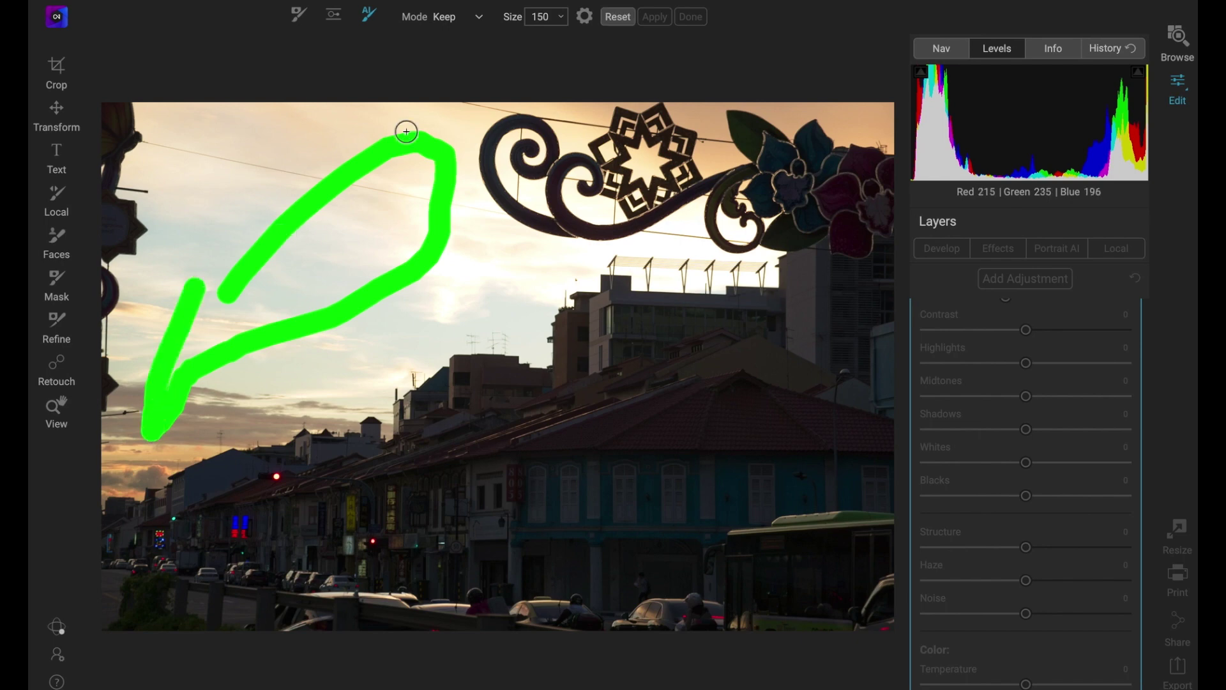
left_click(476, 19)
left_click(474, 35)
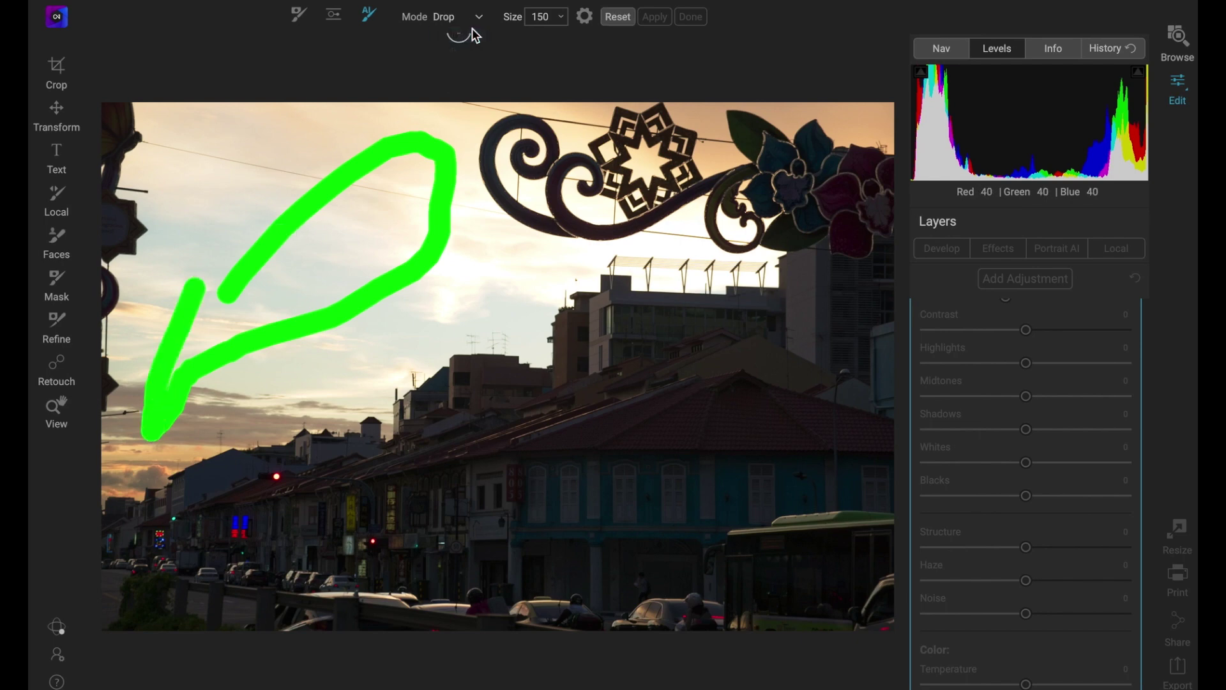
mouse_move(712, 395)
left_mouse_down()
mouse_move(552, 464)
mouse_move(366, 492)
mouse_move(244, 526)
mouse_move(239, 542)
mouse_move(445, 556)
mouse_move(608, 552)
mouse_move(659, 536)
mouse_move(753, 495)
mouse_move(808, 448)
mouse_move(845, 314)
left_mouse_up()
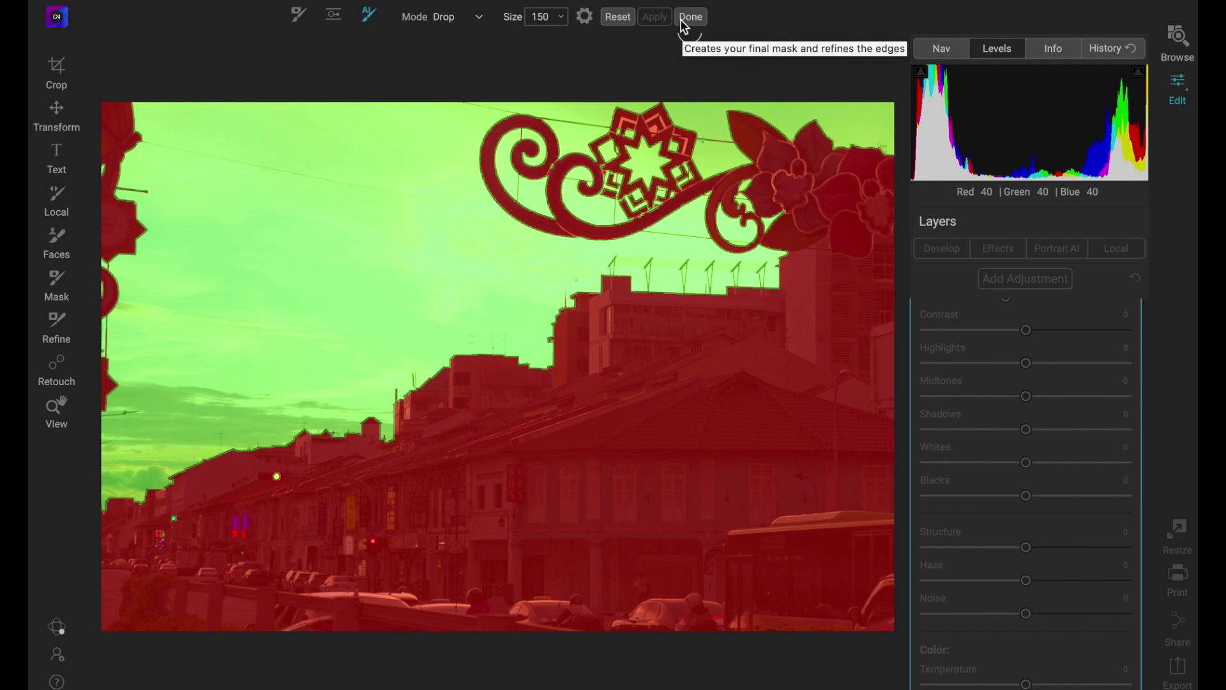
left_click(683, 24)
mouse_move(997, 424)
left_mouse_down()
mouse_move(1029, 425)
mouse_move(1003, 427)
left_mouse_up()
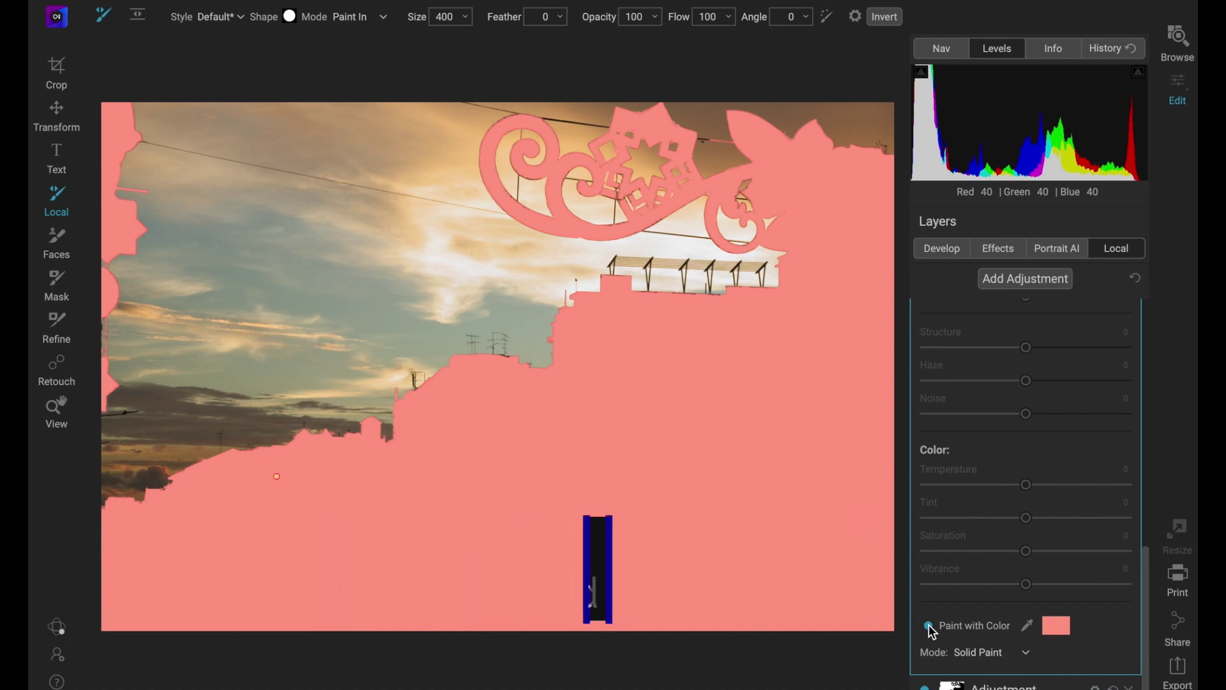
- Turn off Paint with Color and raise the masked sky's Exposure to 2.3
left_click(929, 625)
scroll(1065, 335, "up", 3)
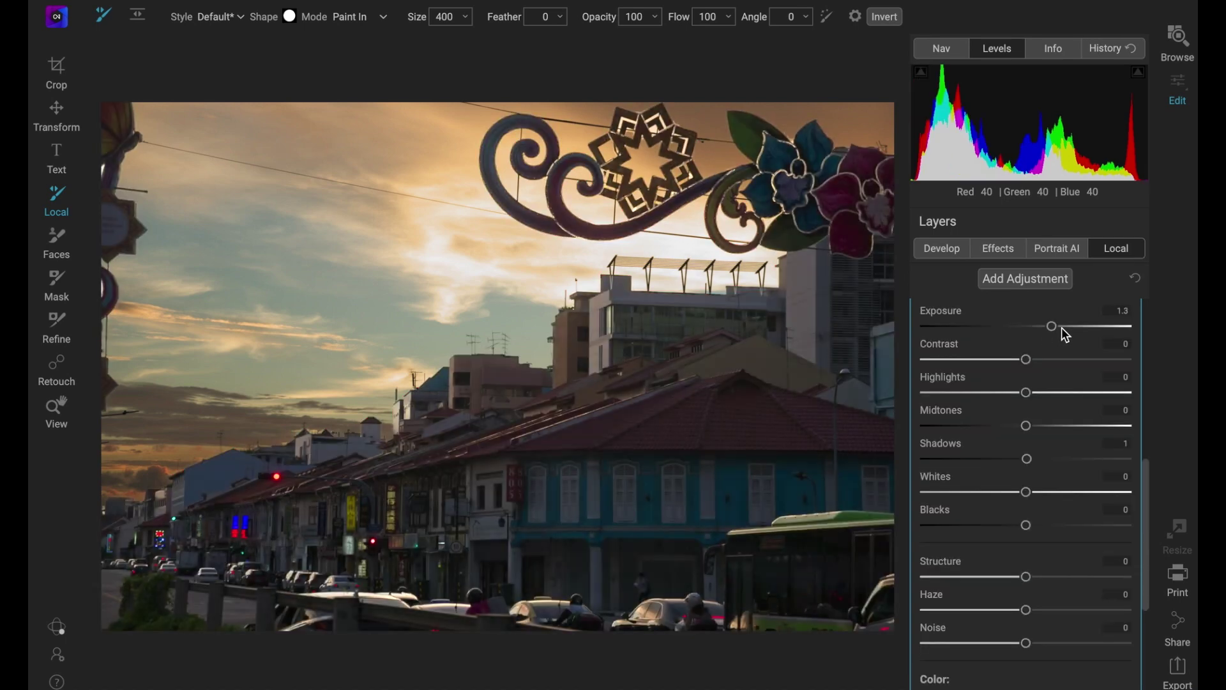
left_click_drag(1065, 334, 1075, 333)
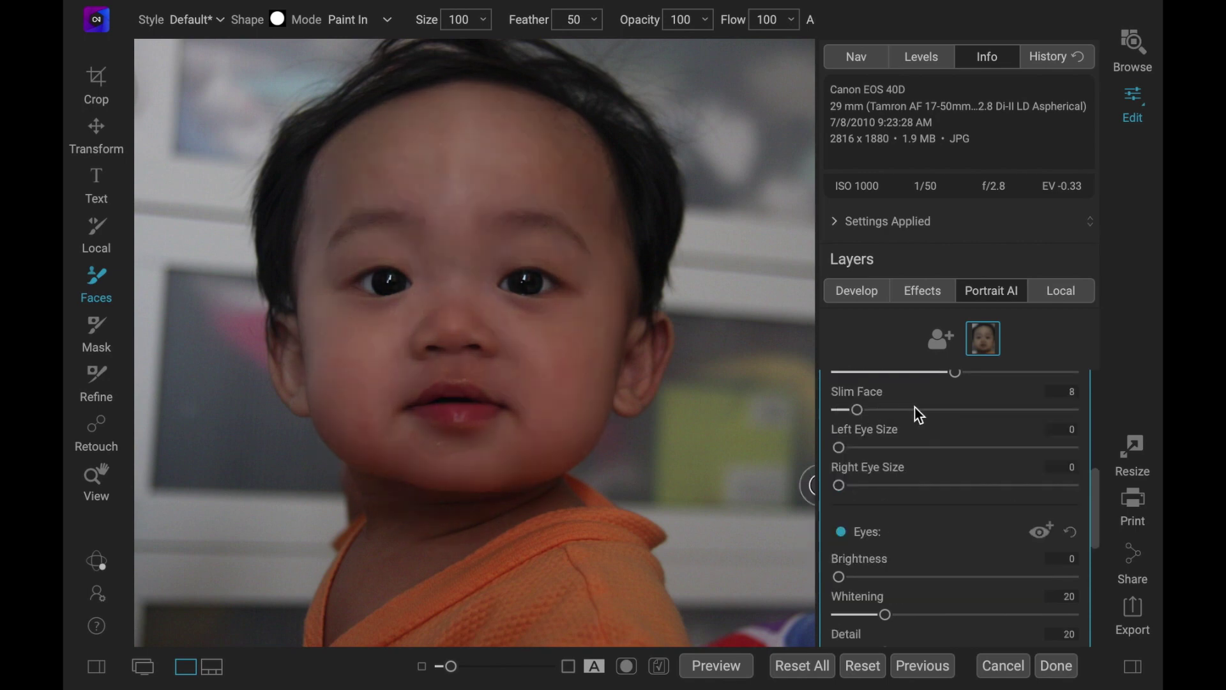
- Reset Slim Face to 0 and try enlarging each of the baby's eyes, leaving them unchanged
left_click_drag(915, 407, 1058, 412)
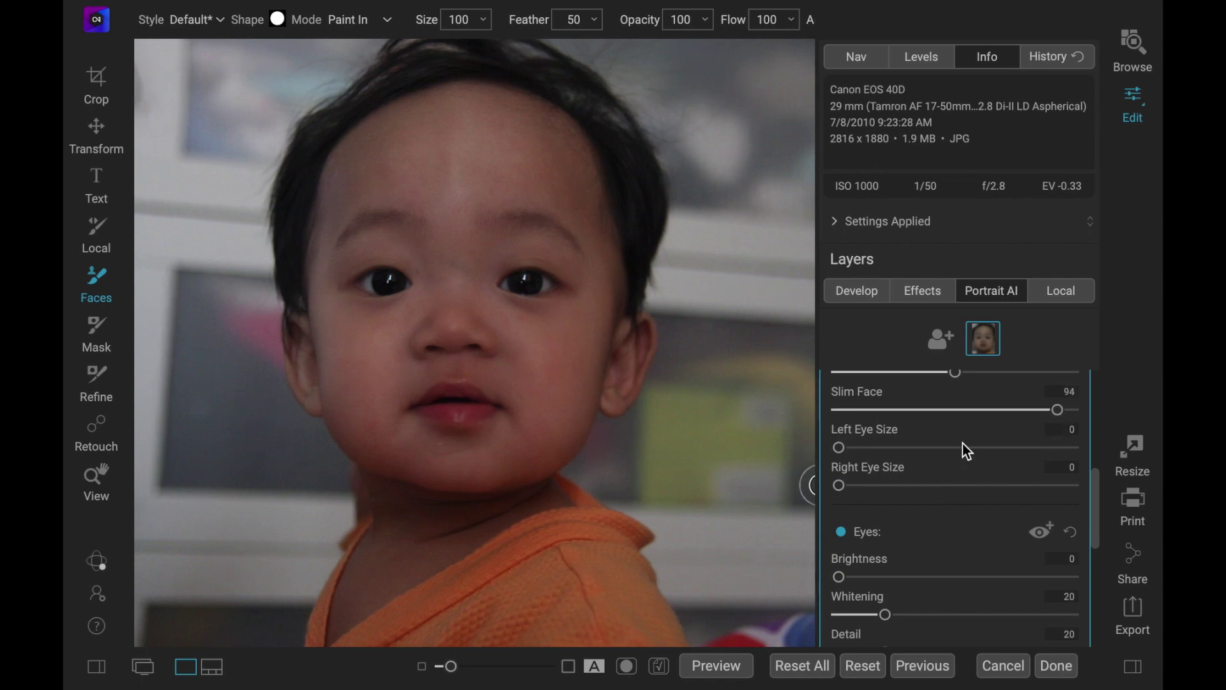
double_click(952, 409)
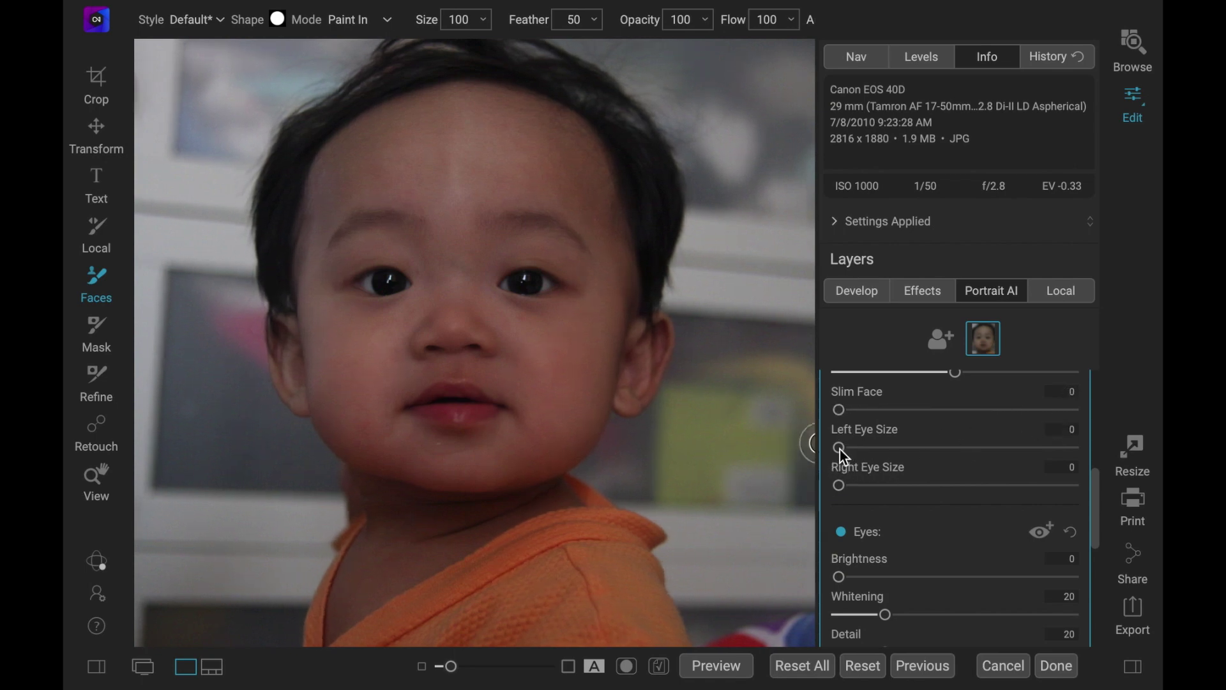
left_click_drag(845, 448, 1045, 451)
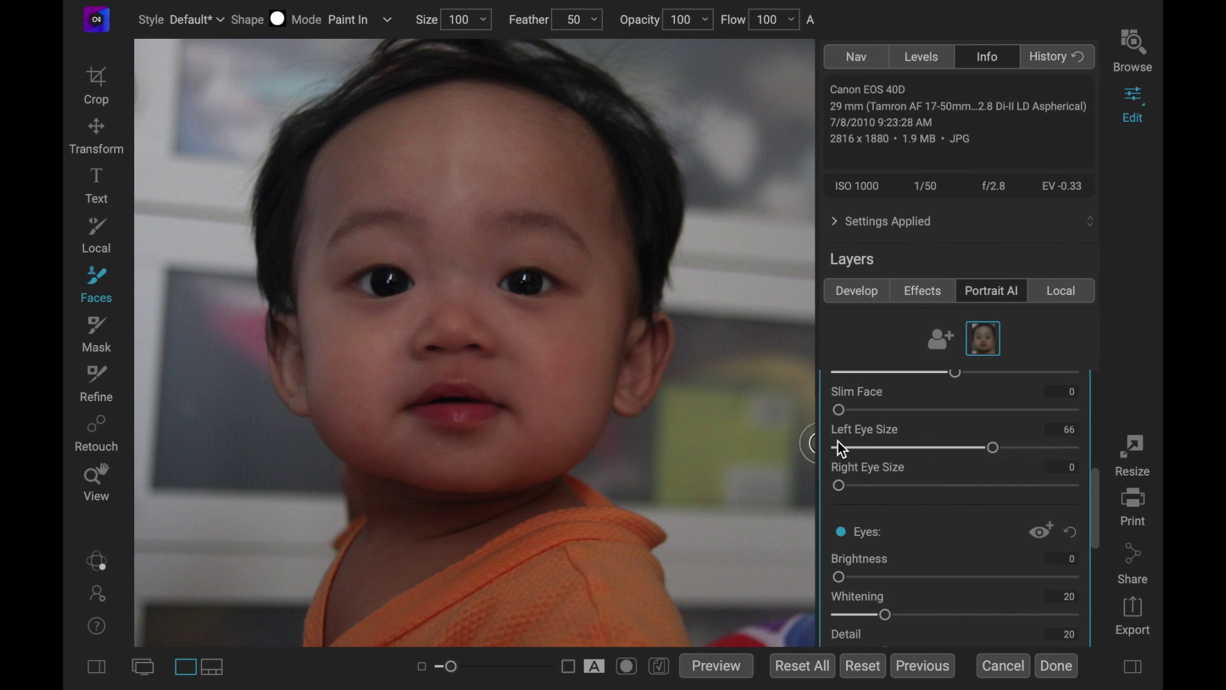
left_click_drag(837, 442, 785, 465)
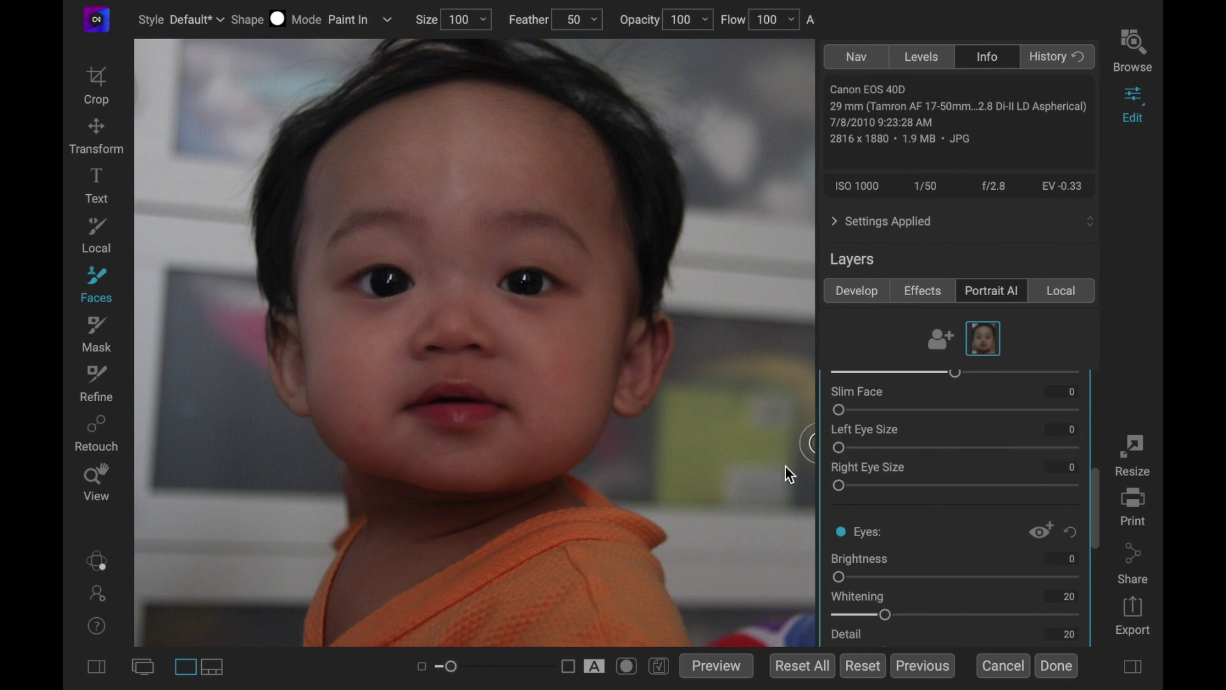
left_click_drag(905, 475, 834, 485)
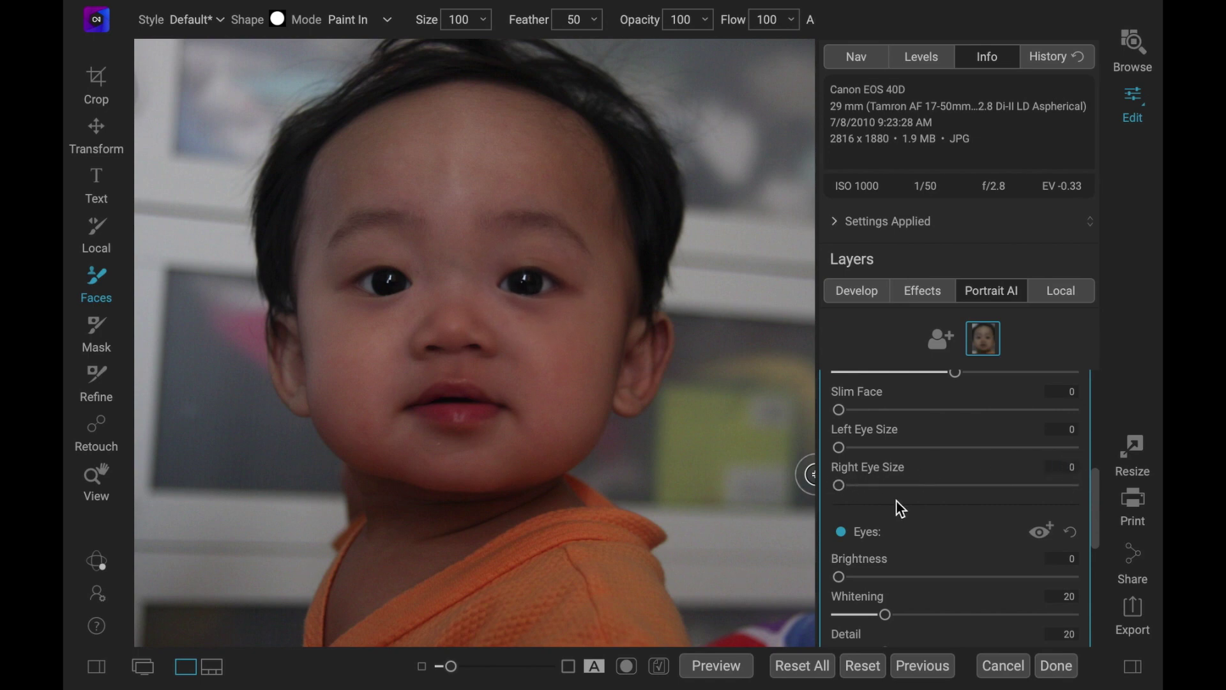
- Adjust Eyes Whitening, eye Detail and Dark Circles reduction on the baby's portrait
scroll(896, 507, "down", 5)
scroll(898, 508, "up", 1)
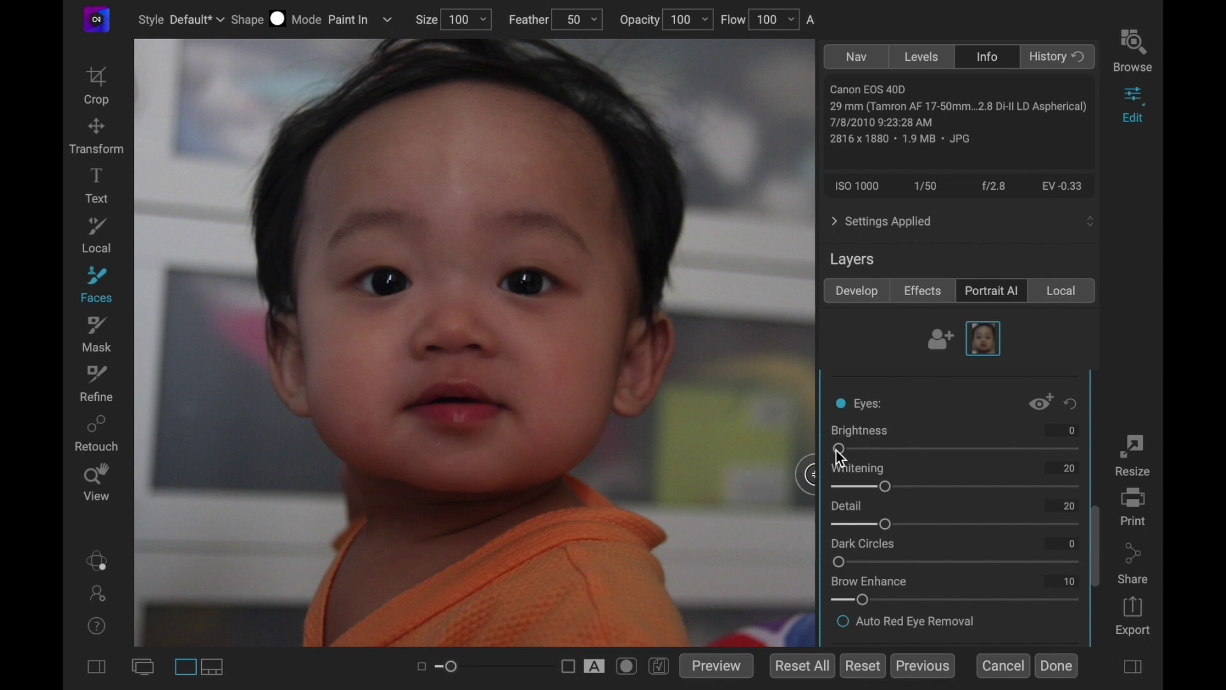
left_click_drag(902, 455, 914, 501)
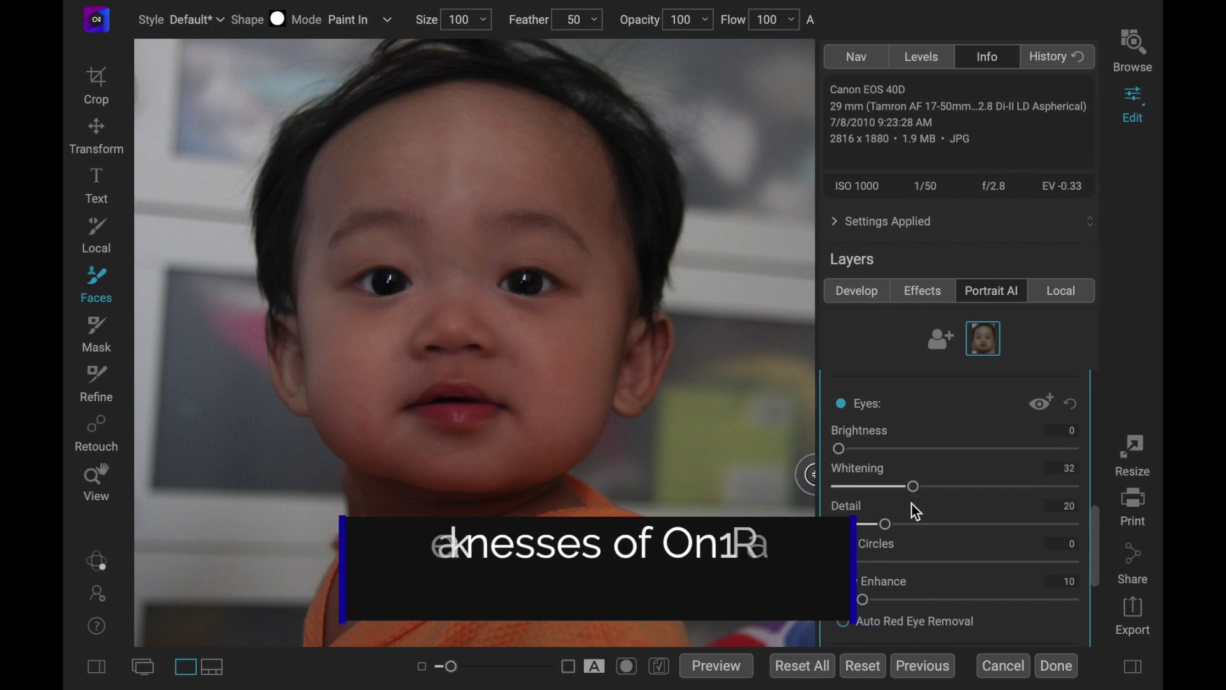
scroll(918, 509, "down", 1)
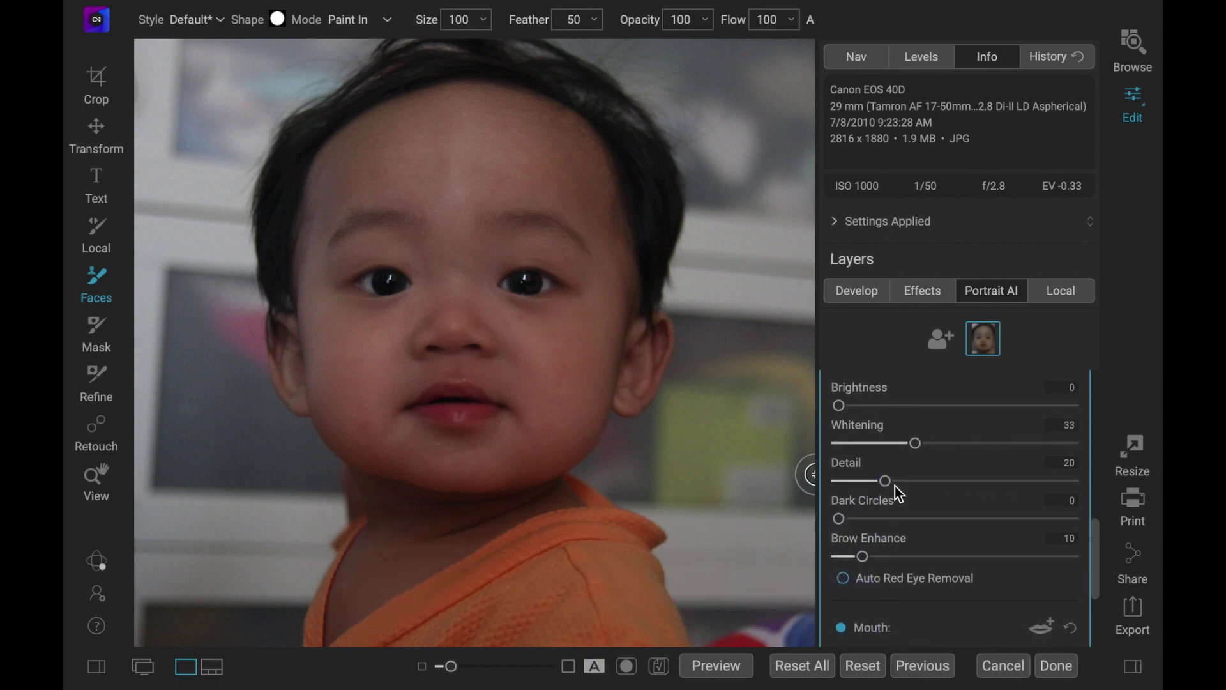
left_click_drag(886, 480, 929, 490)
scroll(929, 490, "down", 2)
left_click_drag(845, 467, 1041, 456)
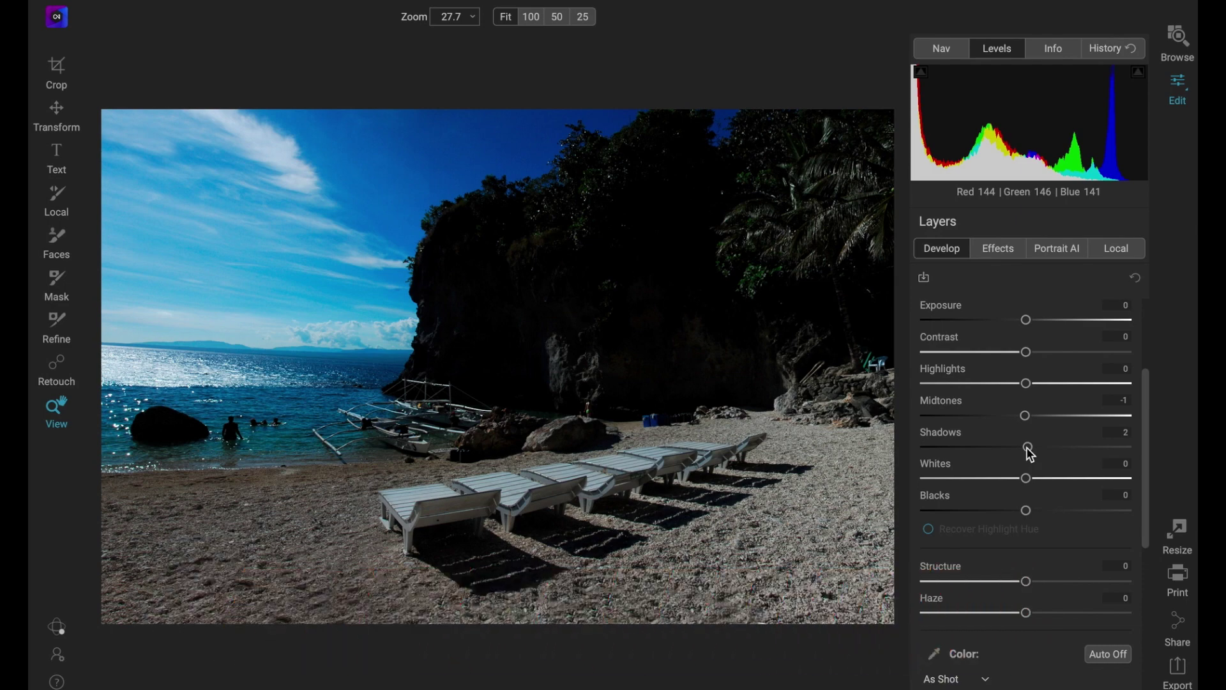
- Push the beach photo's Shadows to 100, then scrub lower values to compare
left_click_drag(1027, 447, 1180, 443)
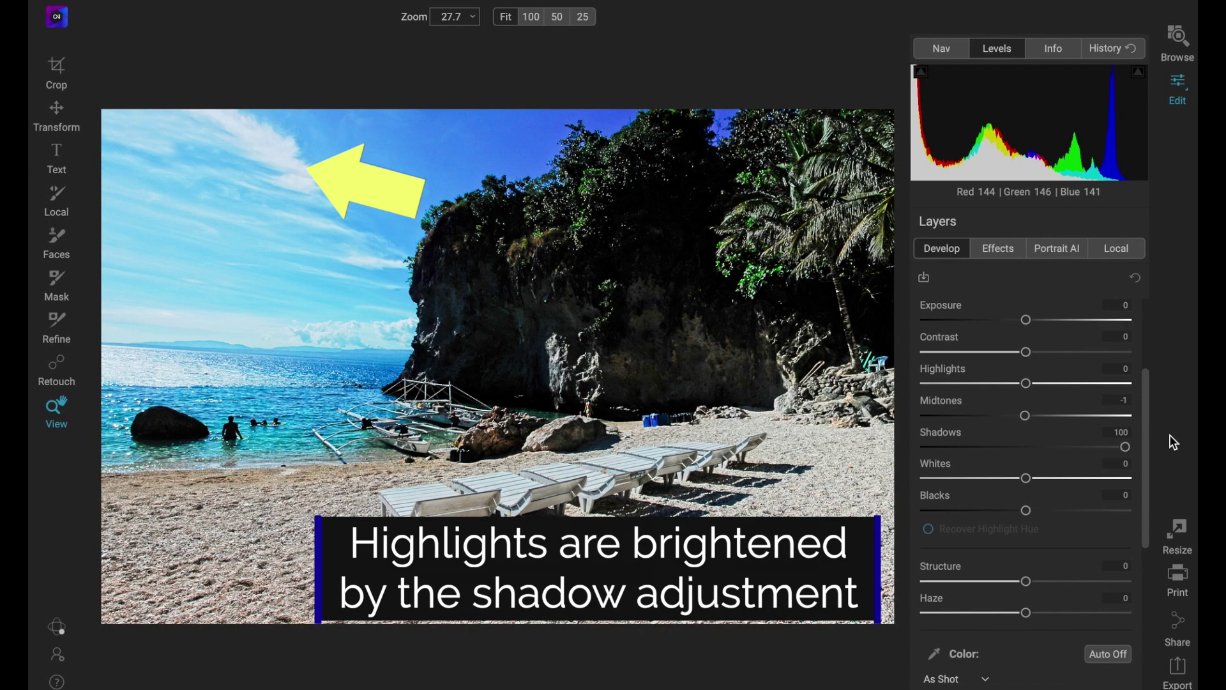
mouse_move(1171, 435)
left_mouse_down()
mouse_move(1026, 447)
mouse_move(1178, 440)
left_mouse_up()
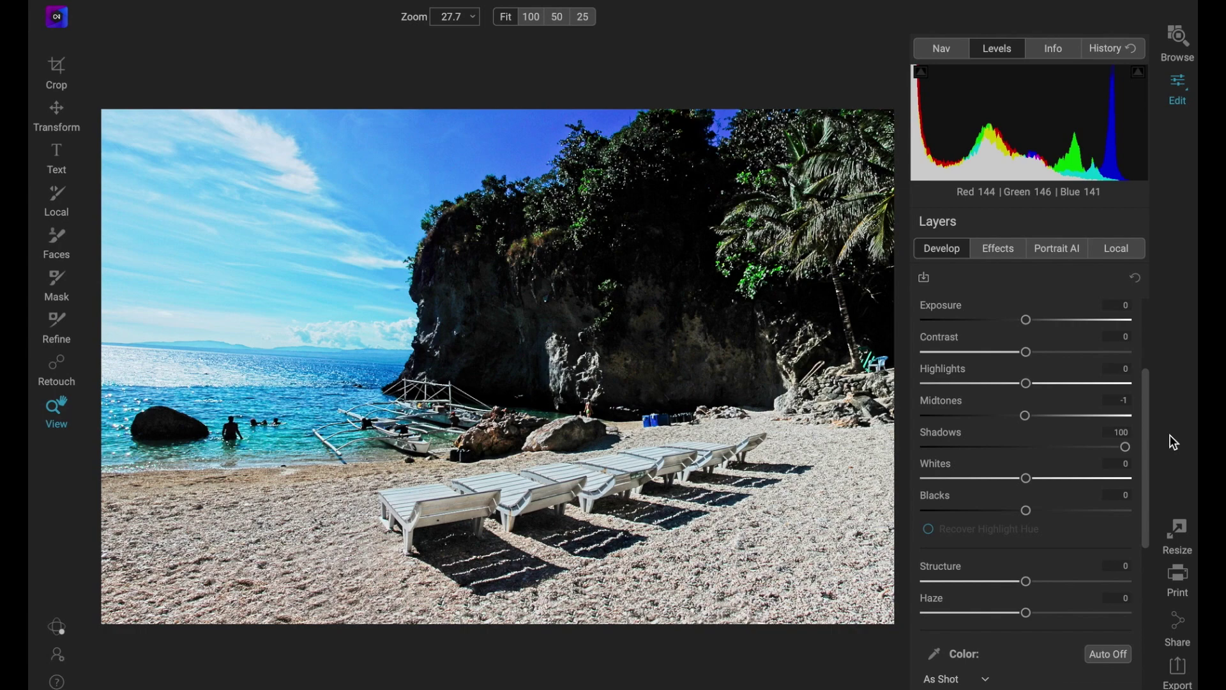
mouse_move(1171, 437)
left_mouse_down()
mouse_move(1028, 447)
mouse_move(1174, 442)
left_mouse_up()
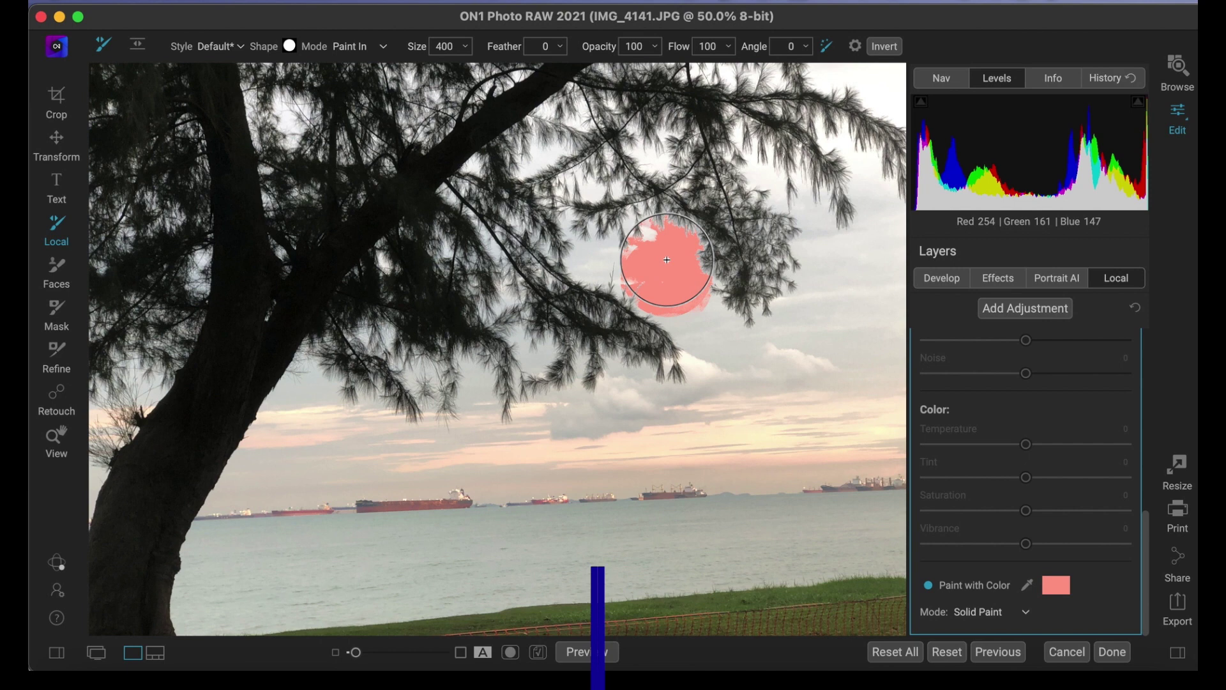
- Brush pink mask paint into the sky gaps across the tree's foliage, including the top-left branches
left_click_drag(659, 266, 593, 260)
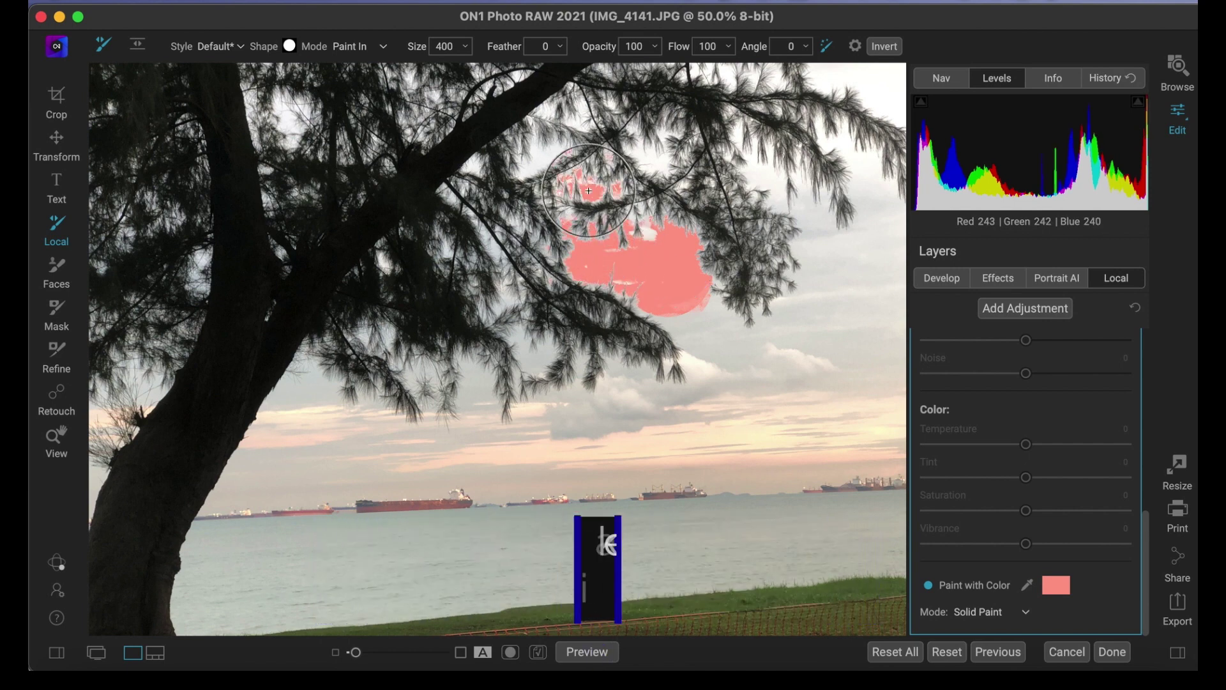
left_click_drag(588, 190, 542, 159)
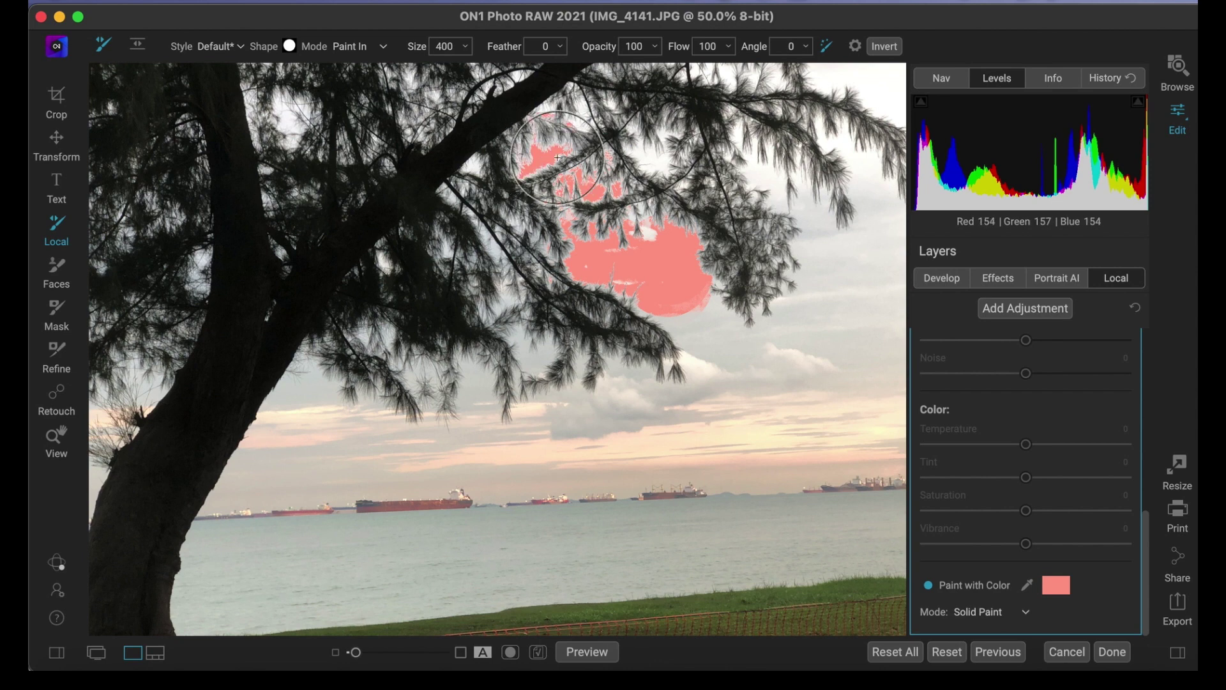
mouse_move(646, 157)
left_mouse_down()
mouse_move(759, 178)
mouse_move(778, 207)
mouse_move(833, 142)
left_mouse_up()
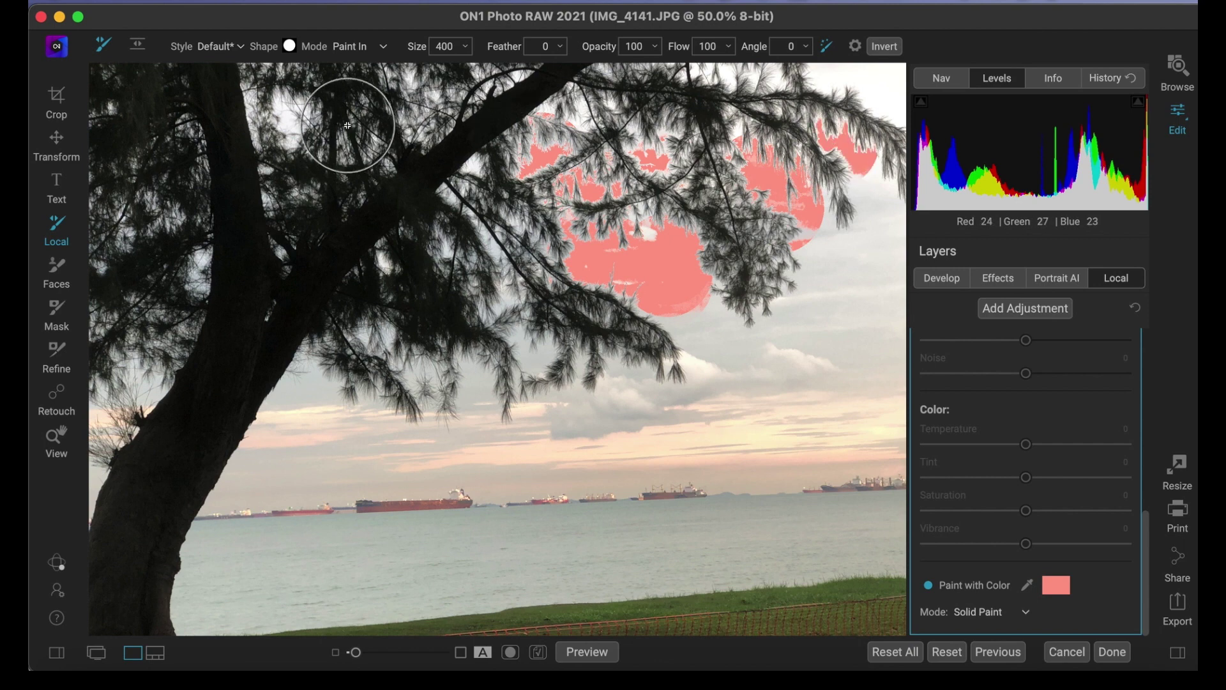
left_click(283, 121)
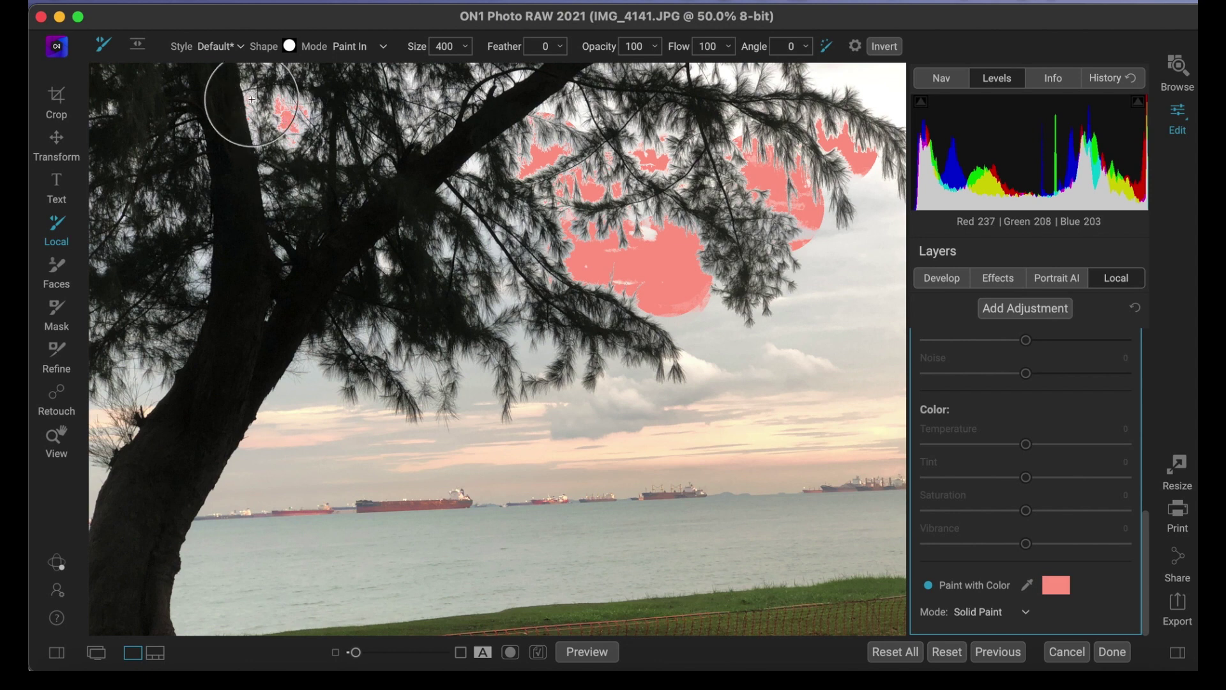
mouse_move(606, 248)
left_mouse_down()
mouse_move(657, 257)
mouse_move(643, 260)
mouse_move(649, 227)
mouse_move(624, 251)
mouse_move(633, 258)
mouse_move(600, 249)
mouse_move(575, 278)
mouse_move(643, 271)
mouse_move(682, 286)
mouse_move(707, 327)
mouse_move(803, 294)
mouse_move(824, 252)
mouse_move(793, 185)
mouse_move(767, 173)
left_mouse_up()
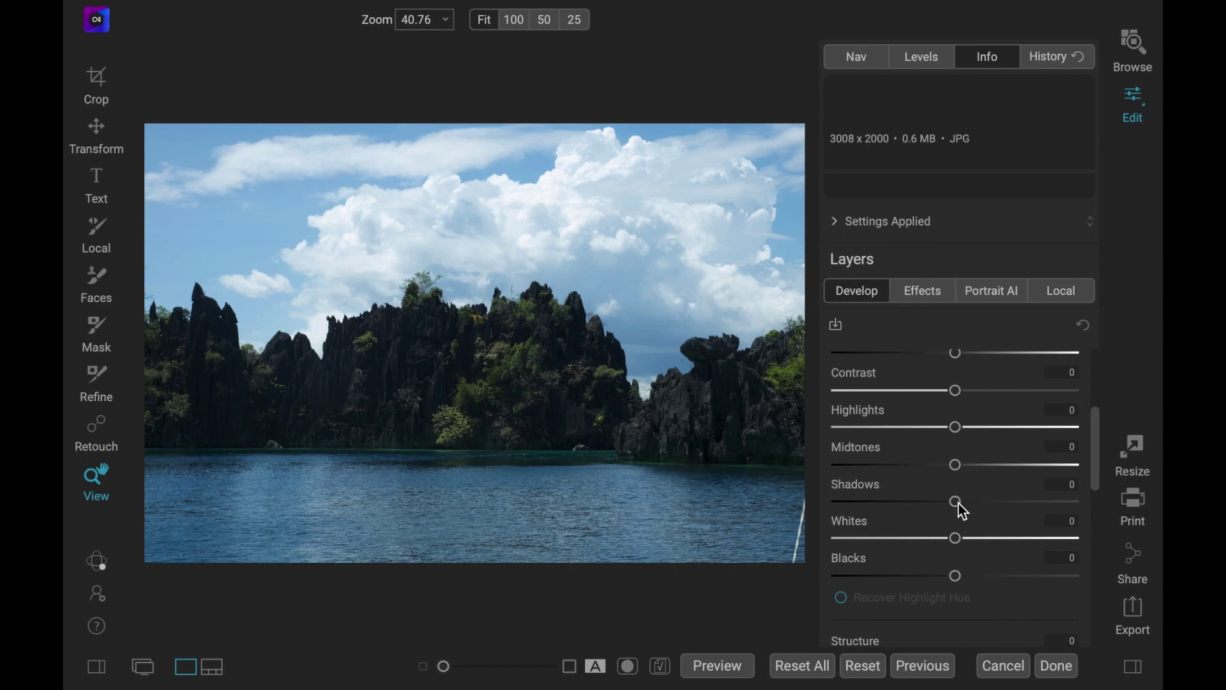
- On the island photo, set Shadows to 33, Highlights to -100, Structure to 31 and Haze to -31
left_click_drag(960, 504, 994, 507)
left_click_drag(957, 428, 849, 438)
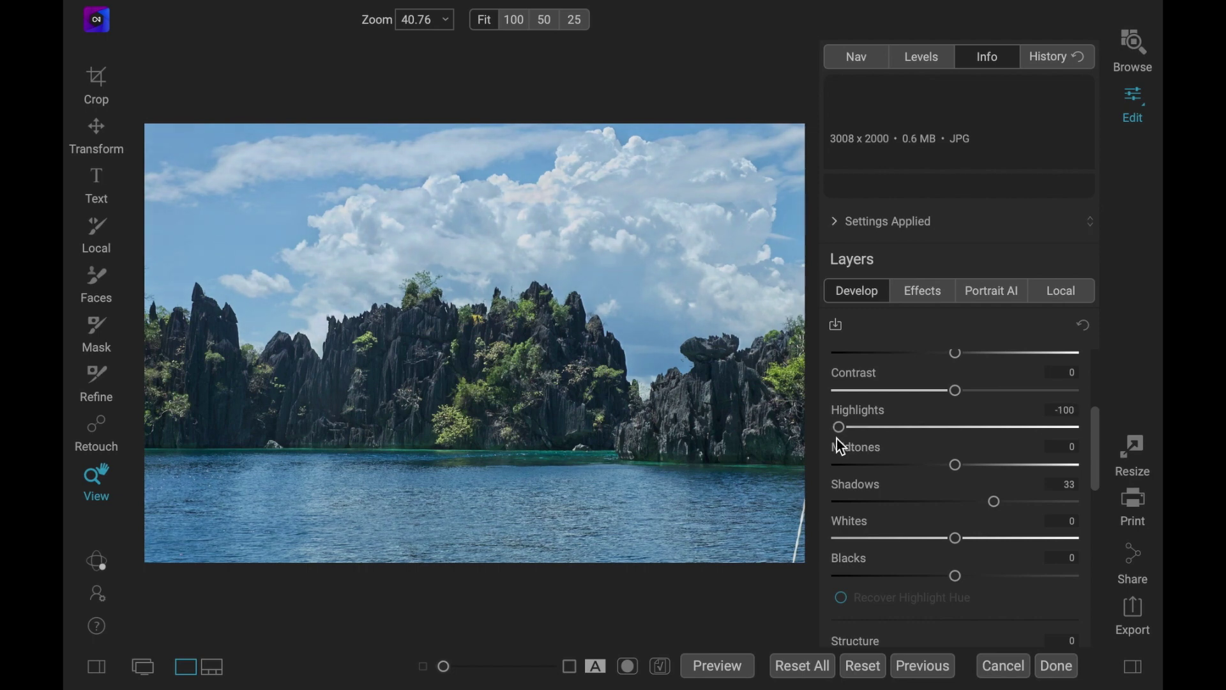
scroll(914, 505, "down", 5)
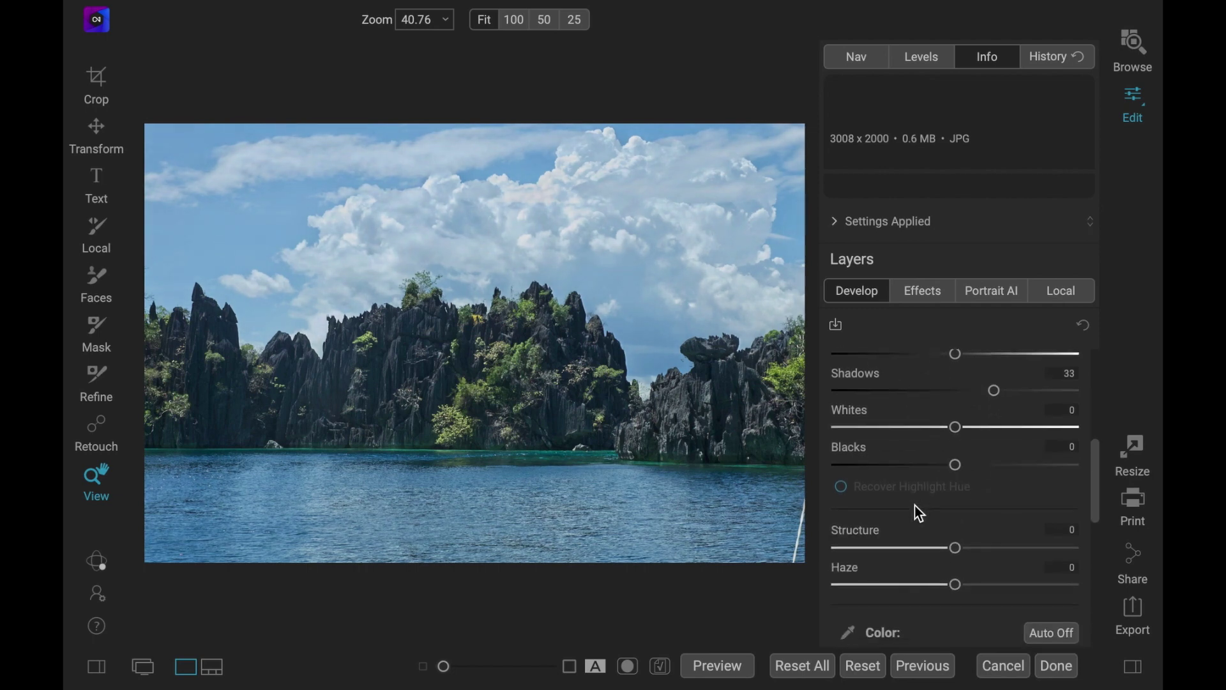
left_click_drag(957, 505, 992, 505)
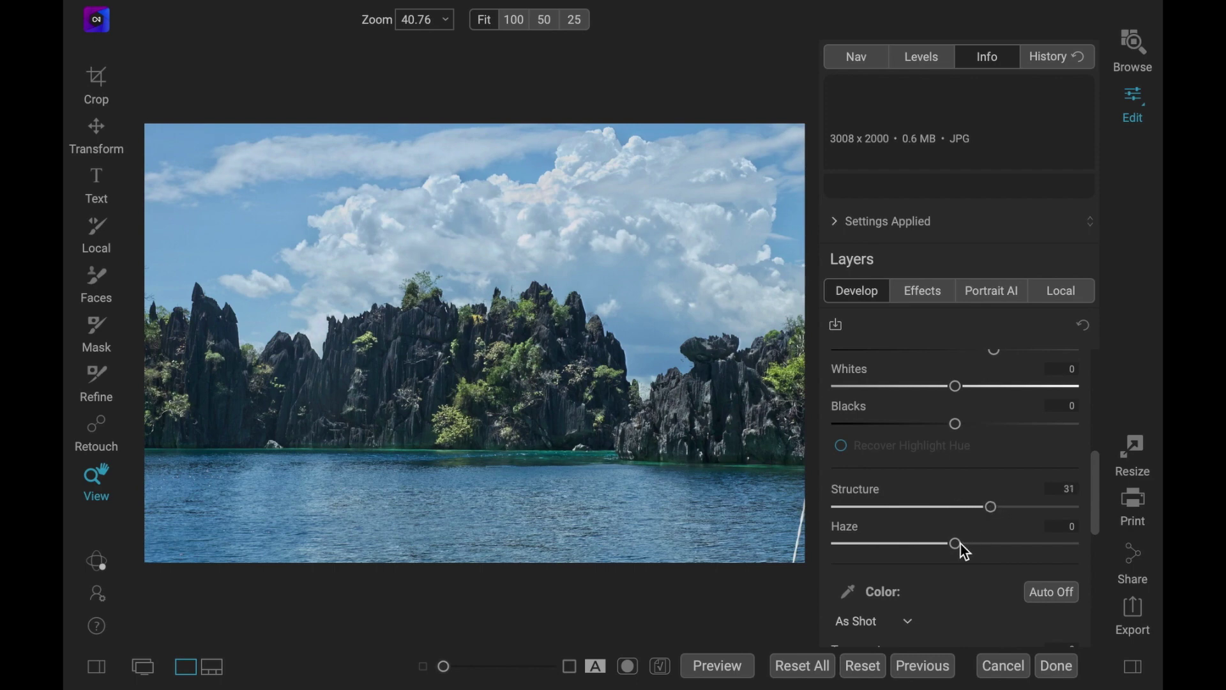
left_click_drag(960, 544, 932, 553)
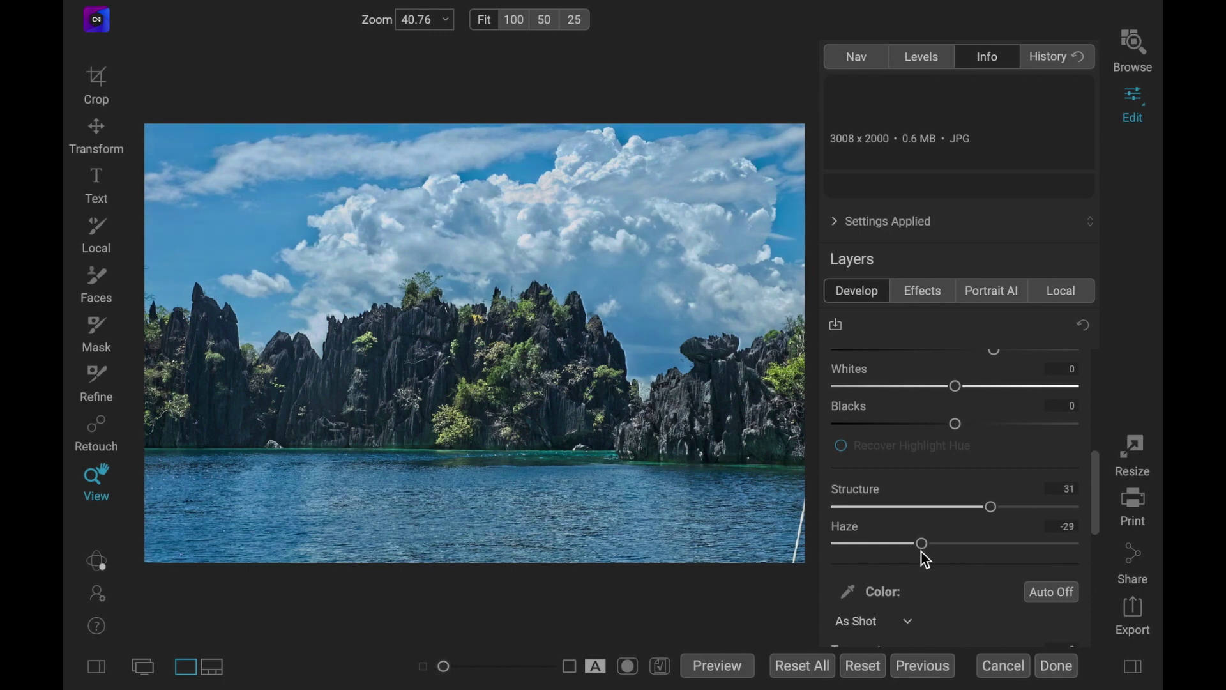
left_click_drag(922, 553, 919, 554)
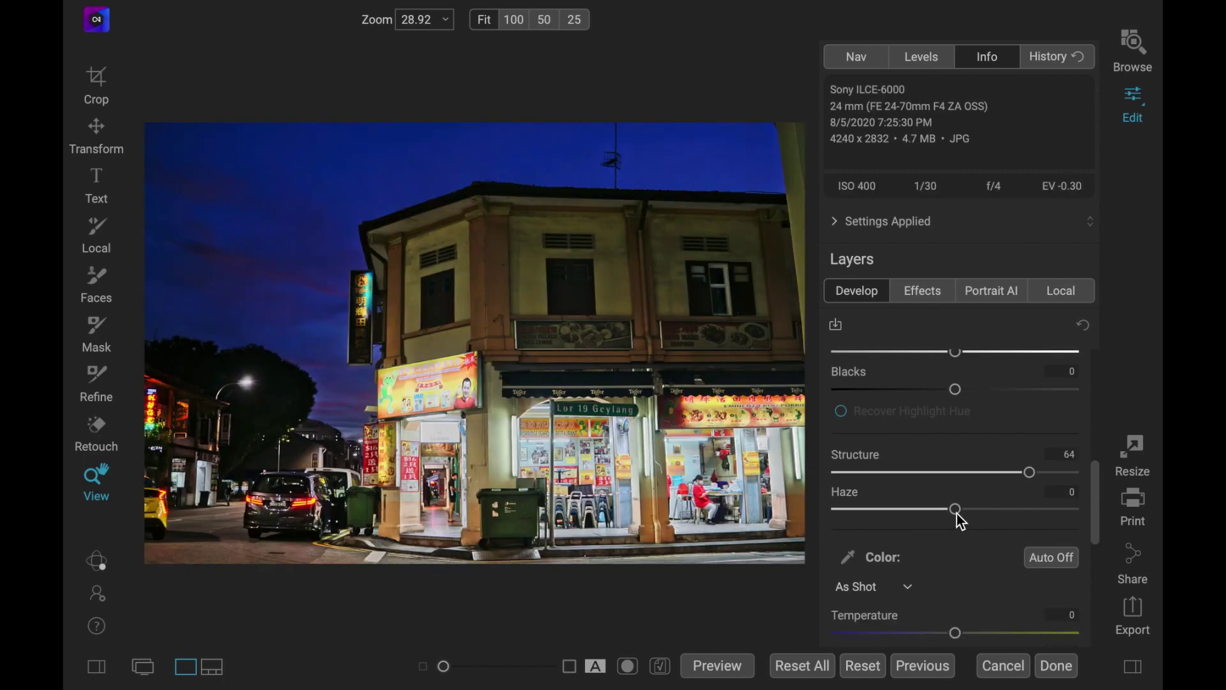
- Set Haze to about -47 on the street photo, then Shadows 49, Highlights -94, Haze -59 on the vertical shot
left_click_drag(957, 514, 898, 523)
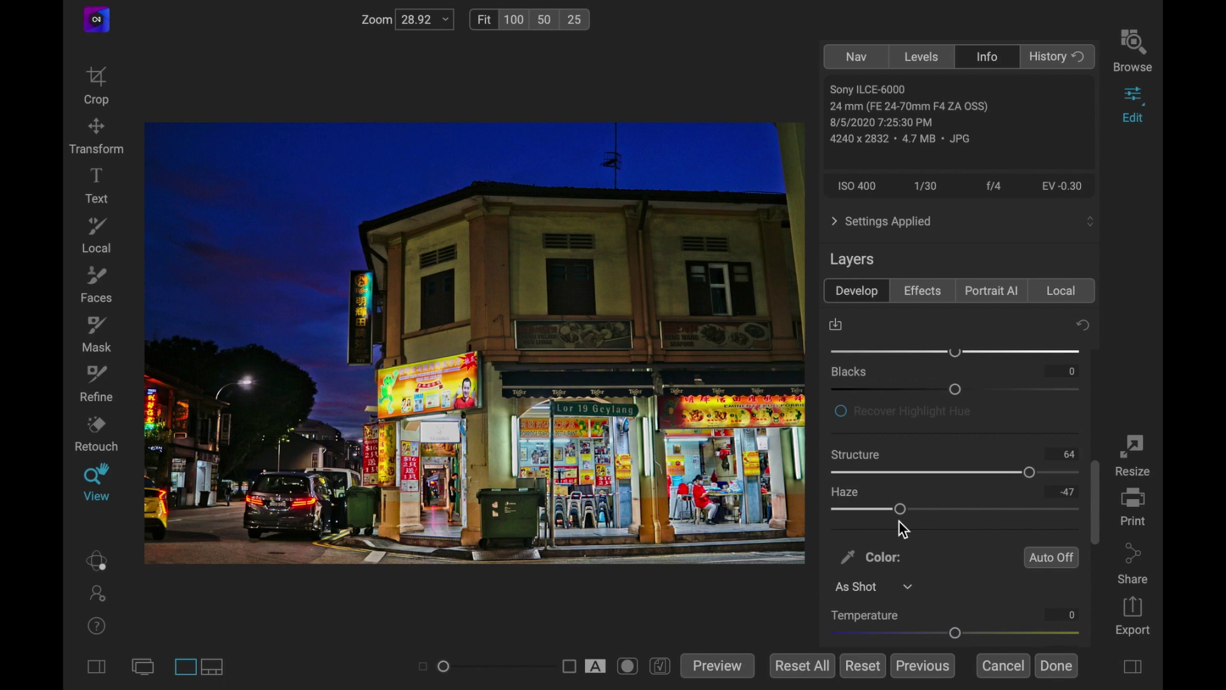
left_click_drag(899, 521, 903, 522)
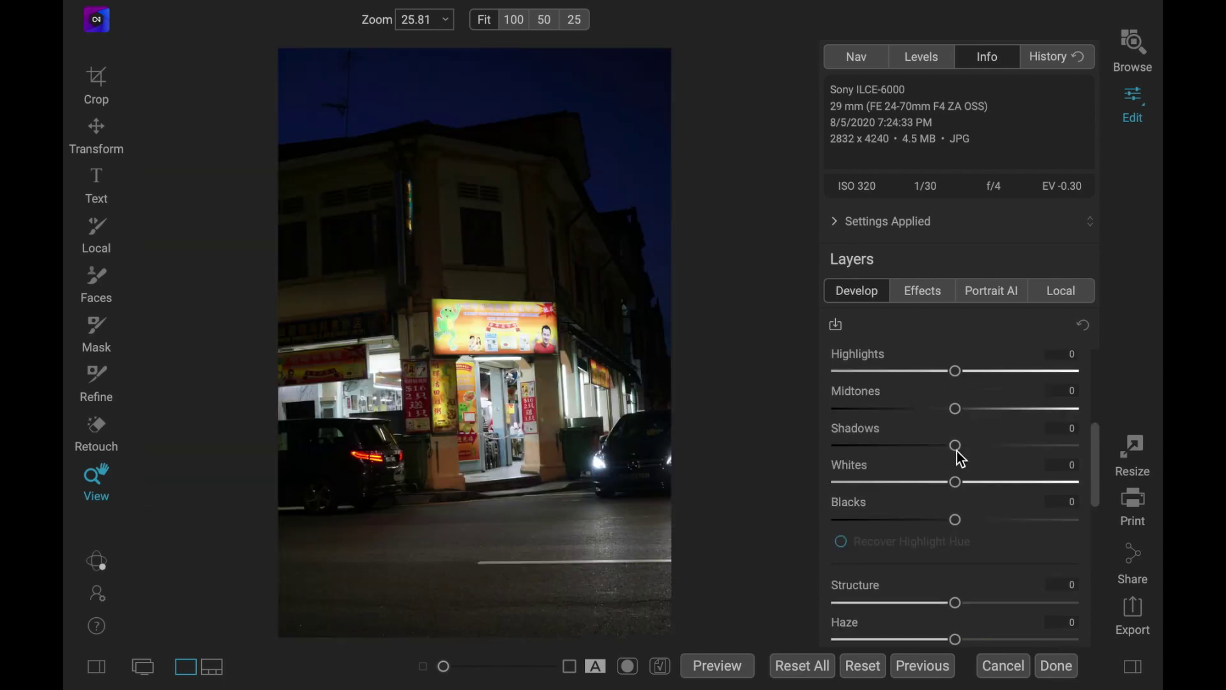
left_click_drag(956, 451, 1011, 452)
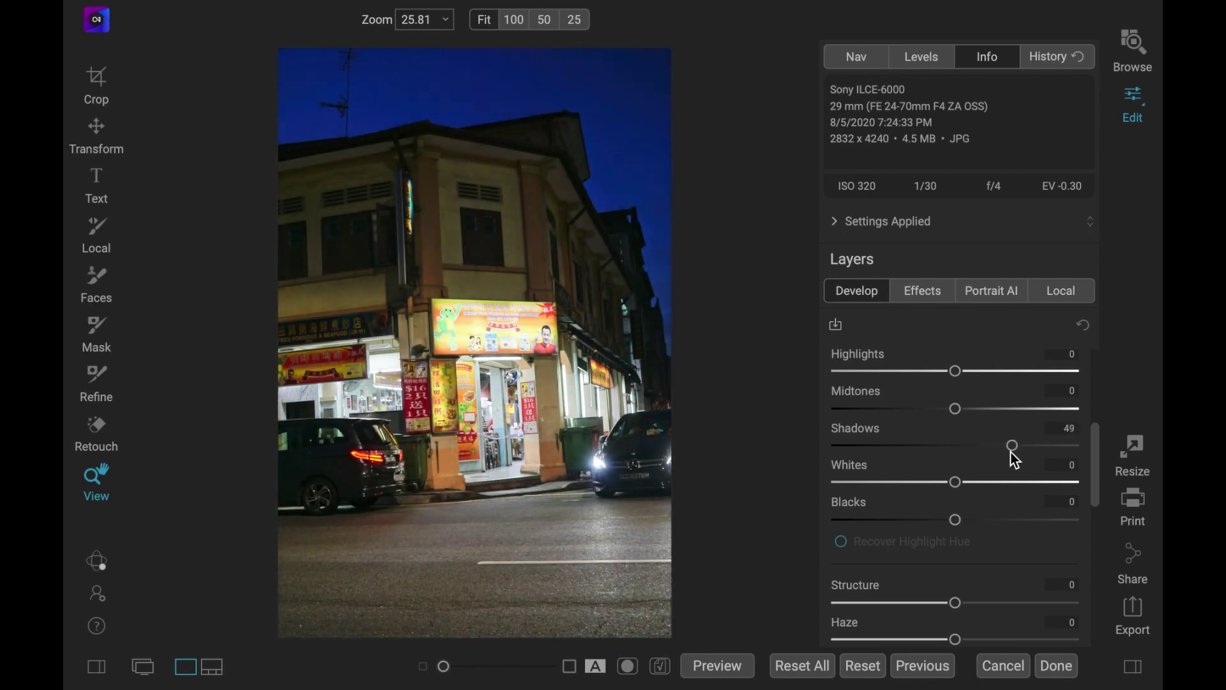
left_click_drag(960, 370, 861, 381)
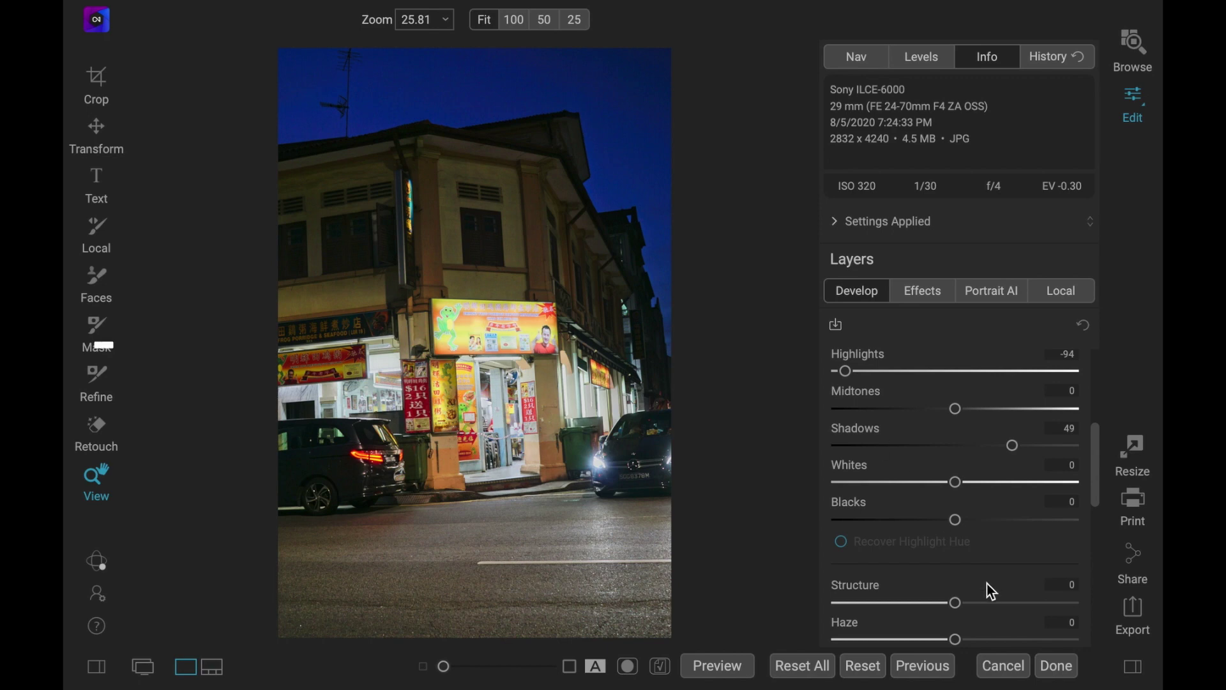
scroll(972, 592, "down", 2)
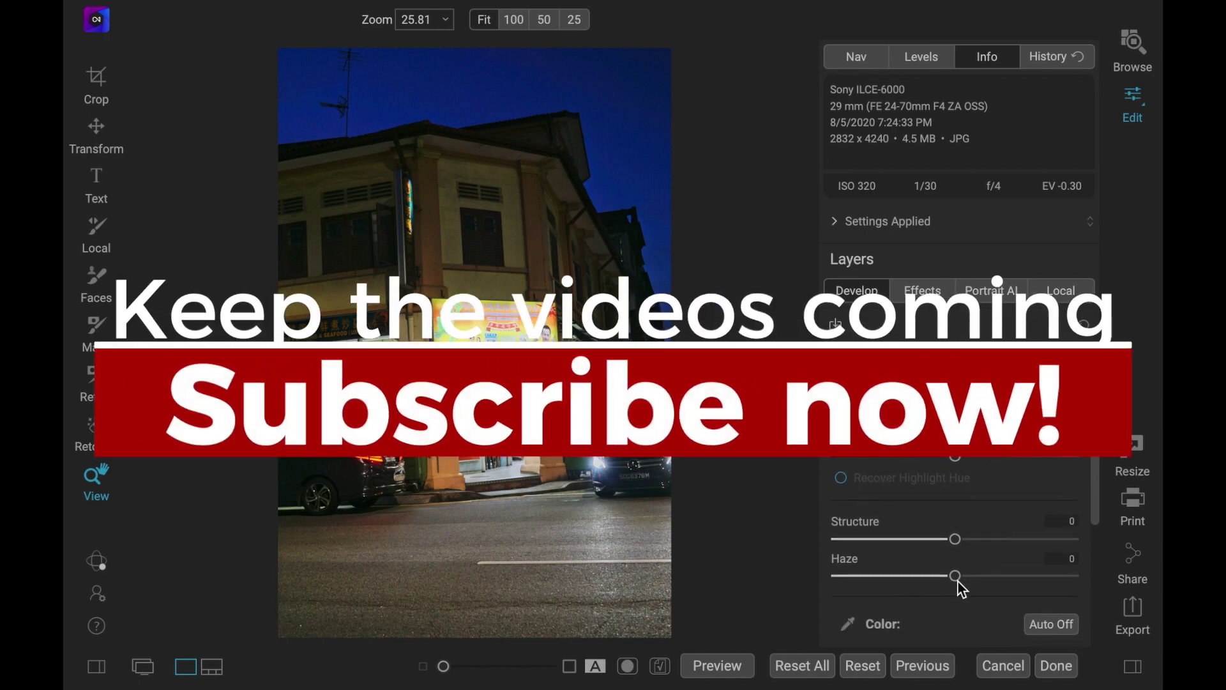
left_click_drag(957, 581, 888, 583)
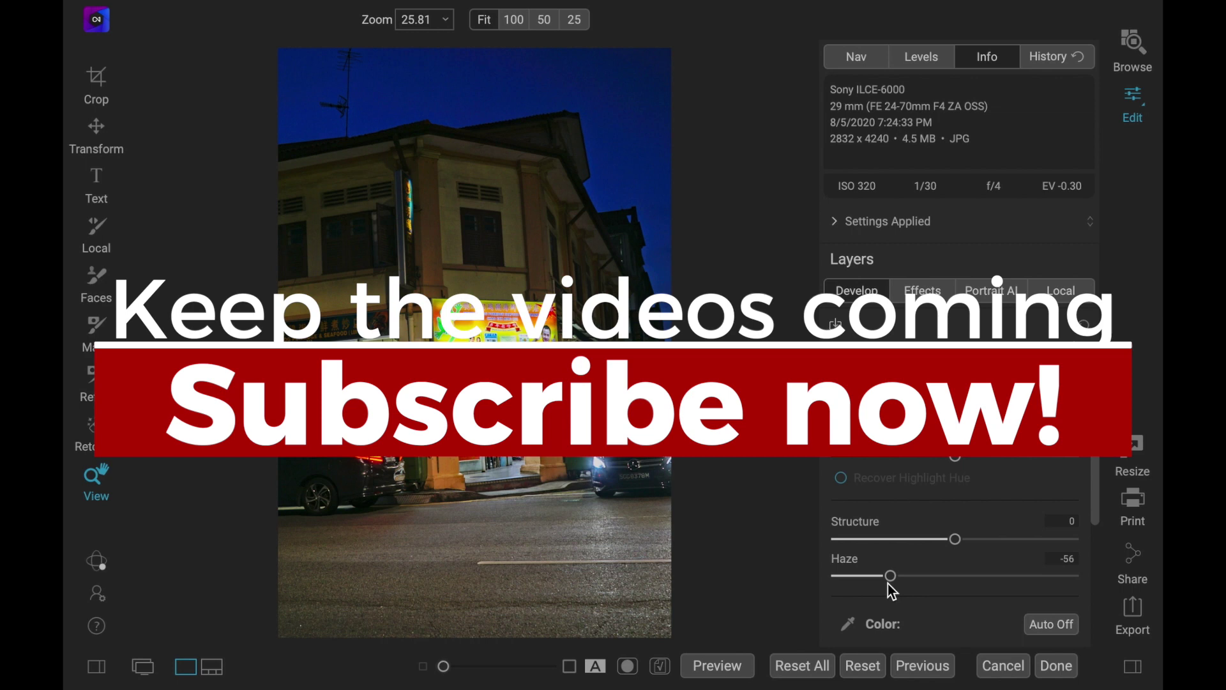
left_click_drag(892, 591, 890, 592)
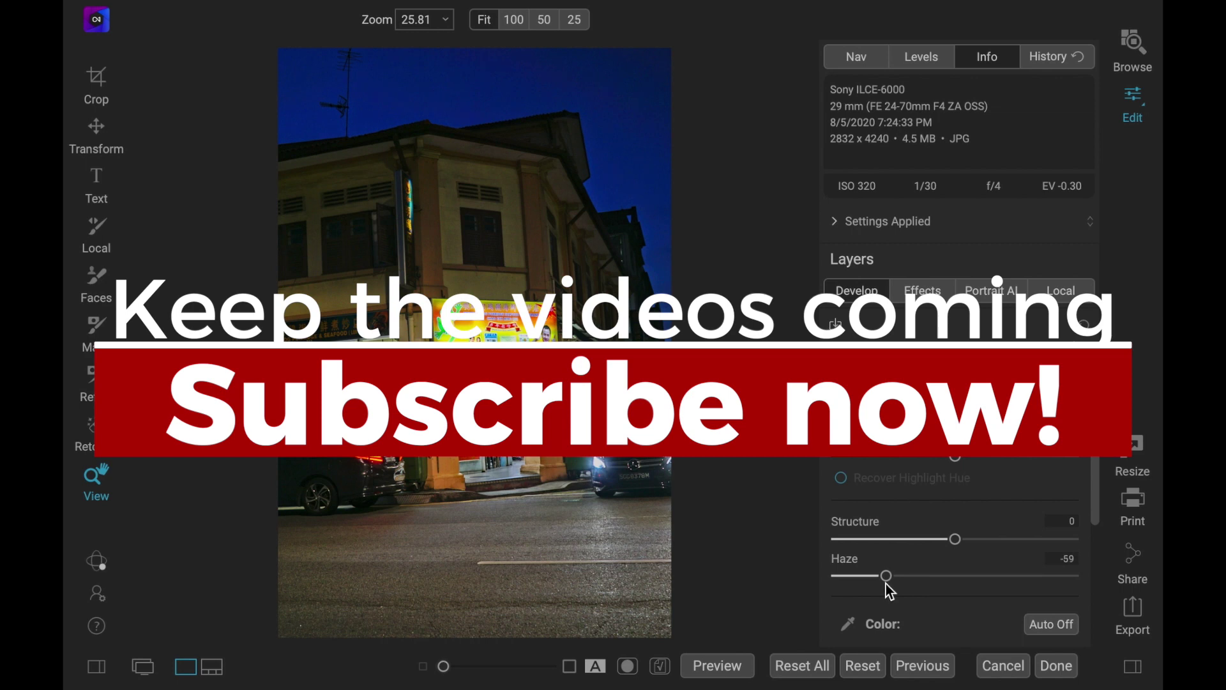